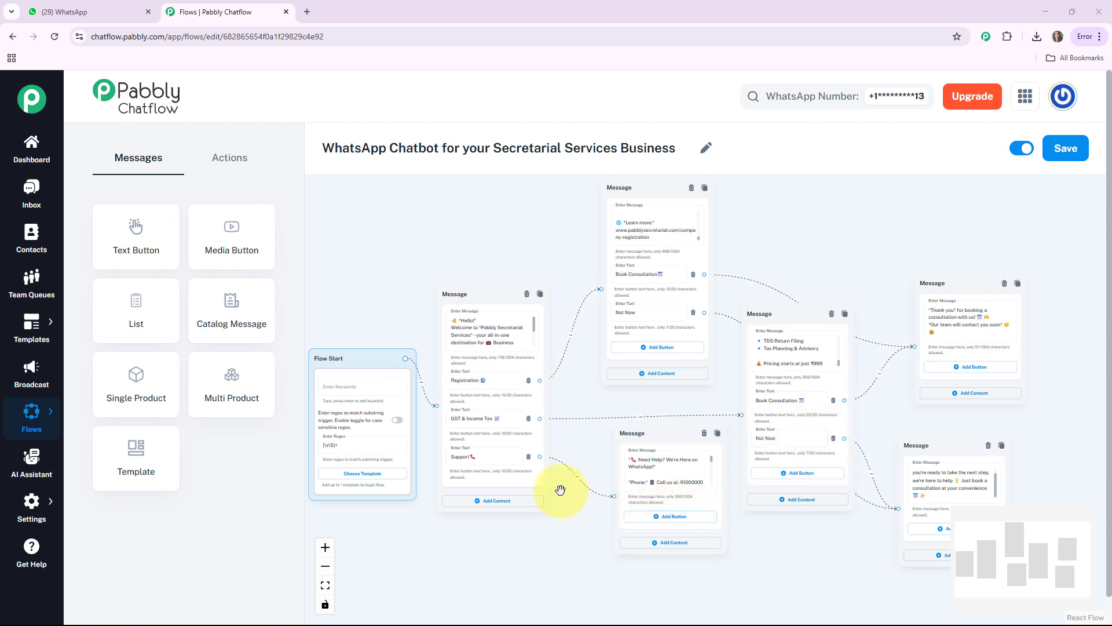
Switch to WhatsApp Web and send "Hi" in the Secretarial Service chat to trigger the chatbot
{"action": "left_click", "coordinate": [86, 10]}
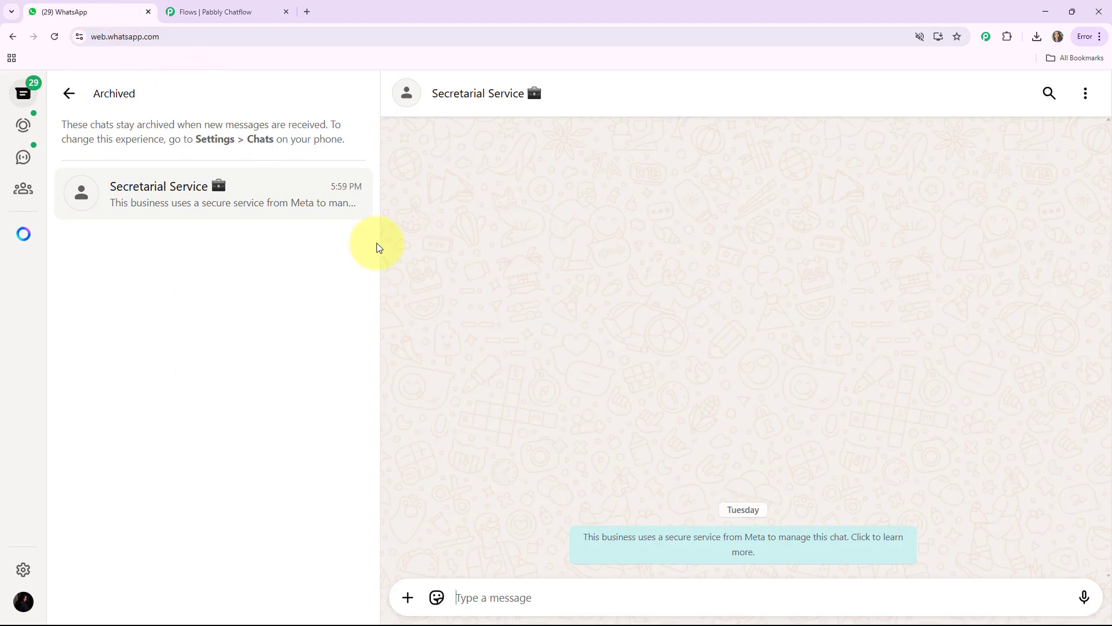
{"action": "left_click", "coordinate": [475, 587]}
{"action": "type", "text": "Hi"}
{"action": "key", "text": "Return"}
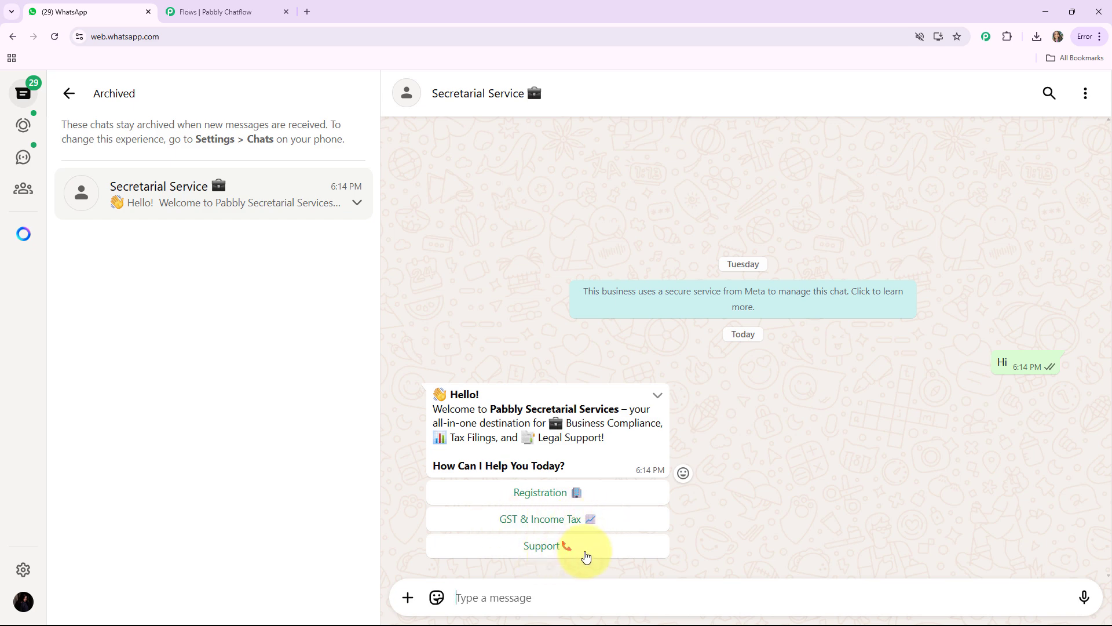
Choose GST & Income Tax in the chatbot's welcome message, and Book Consultation in its reply
{"action": "left_click", "coordinate": [536, 524]}
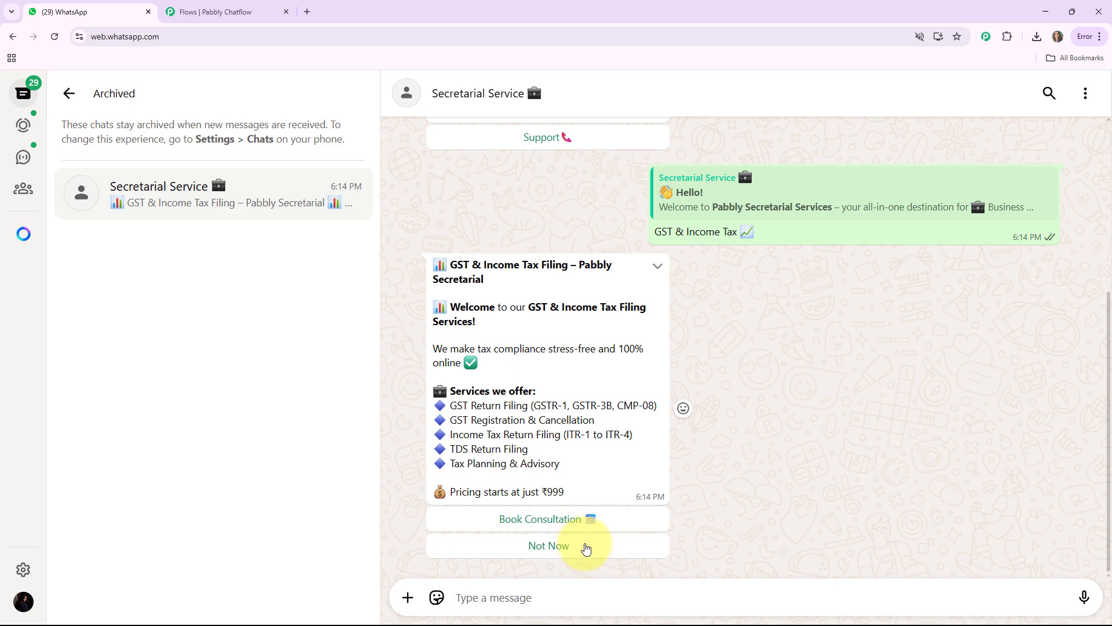
{"action": "left_click", "coordinate": [534, 519]}
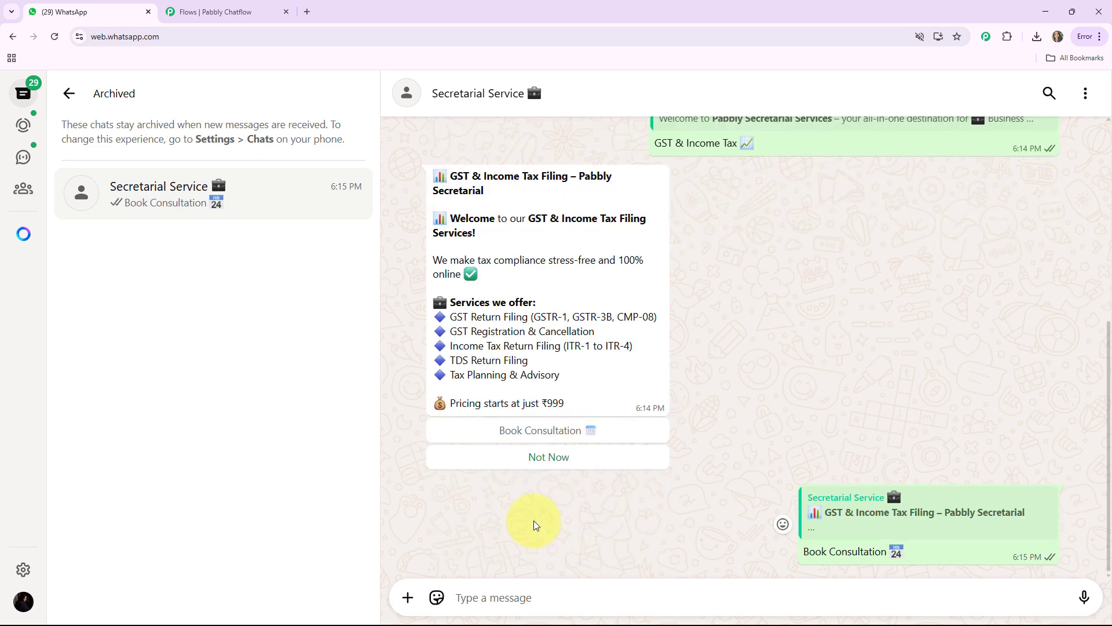
Choose Support in the chatbot's welcome message and review the conversation's earlier replies
{"action": "scroll", "coordinate": [666, 484], "scroll_direction": "up", "scroll_amount": 3}
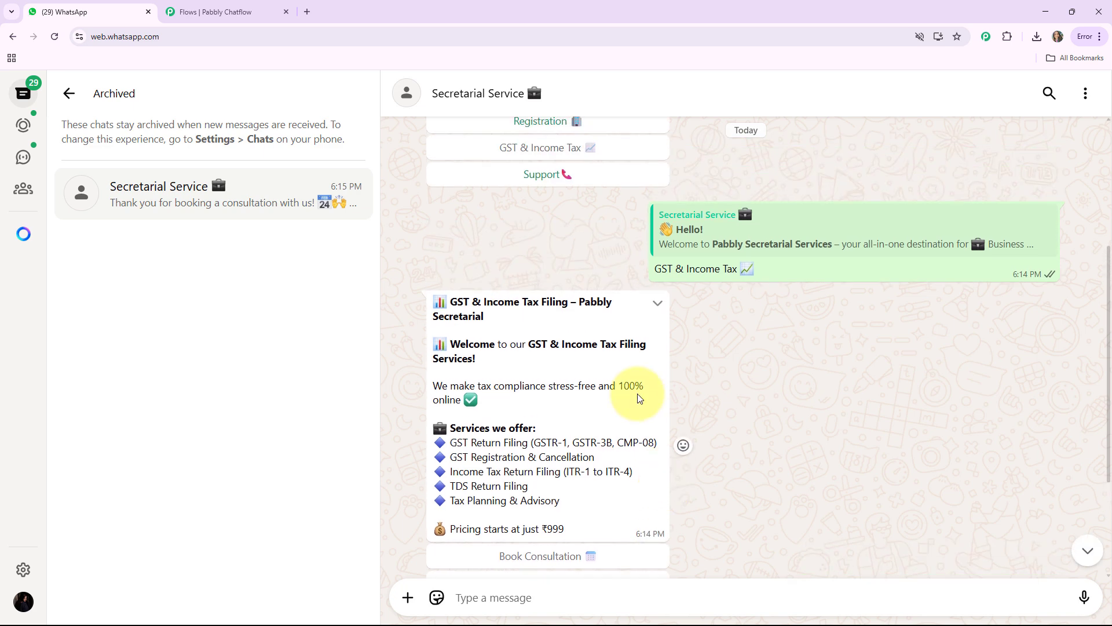
{"action": "left_click", "coordinate": [546, 175]}
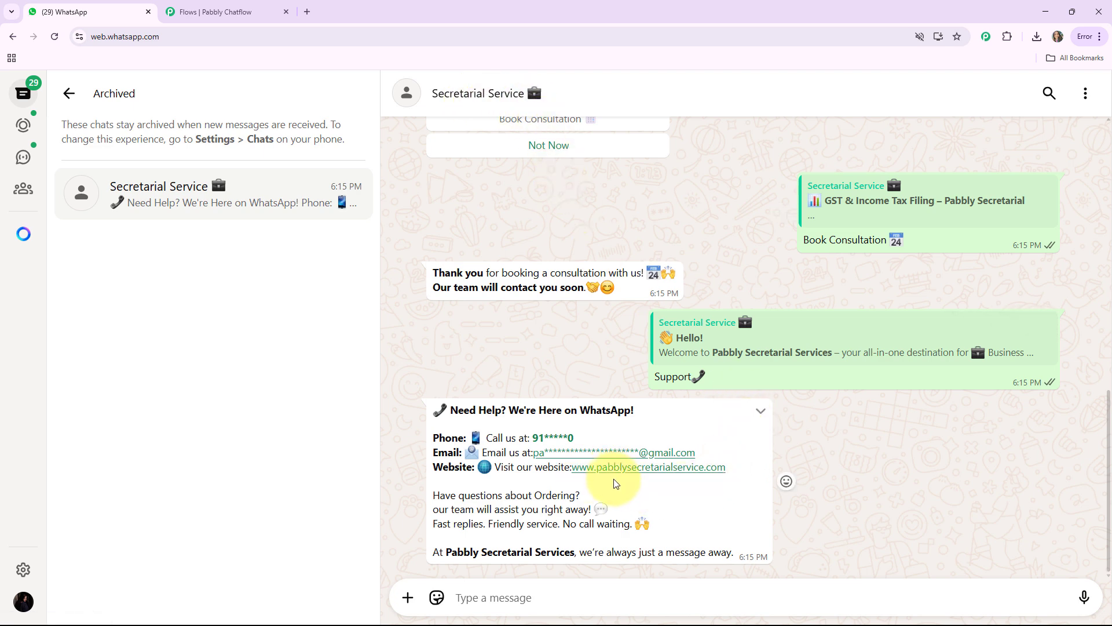
{"action": "scroll", "coordinate": [731, 441], "scroll_direction": "up", "scroll_amount": 3}
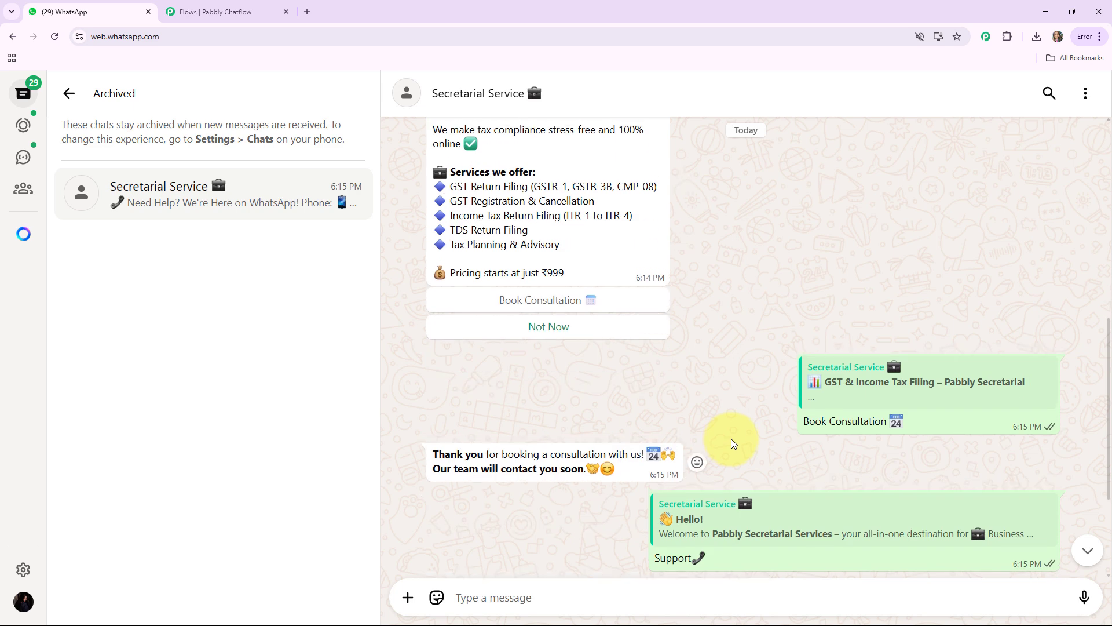
{"action": "scroll", "coordinate": [732, 439], "scroll_direction": "up", "scroll_amount": 4}
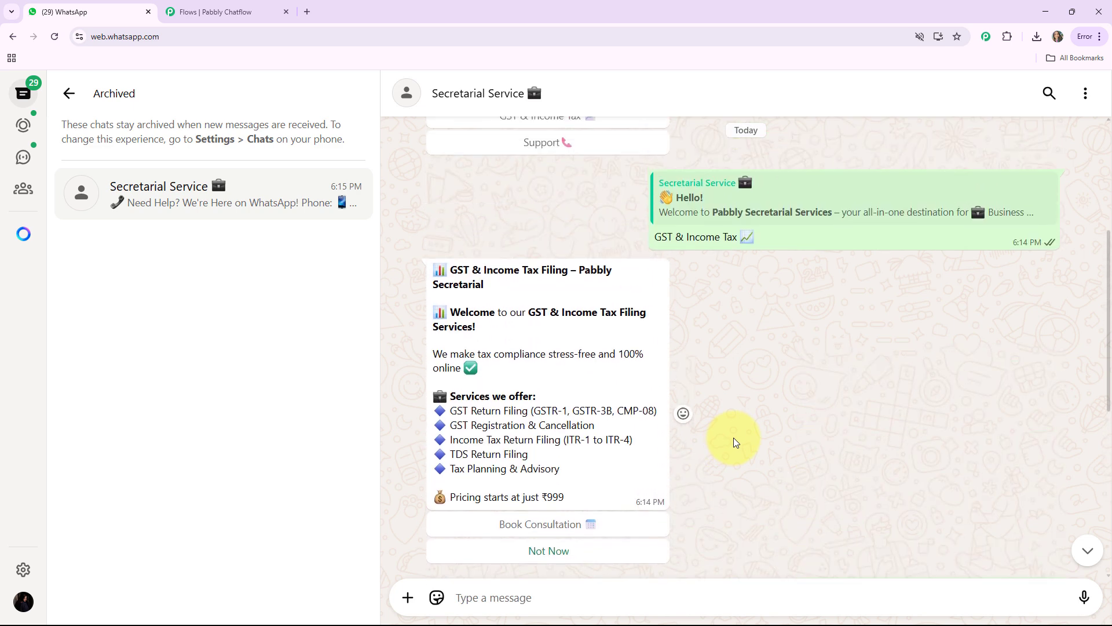
{"action": "scroll", "coordinate": [734, 443], "scroll_direction": "up", "scroll_amount": 1}
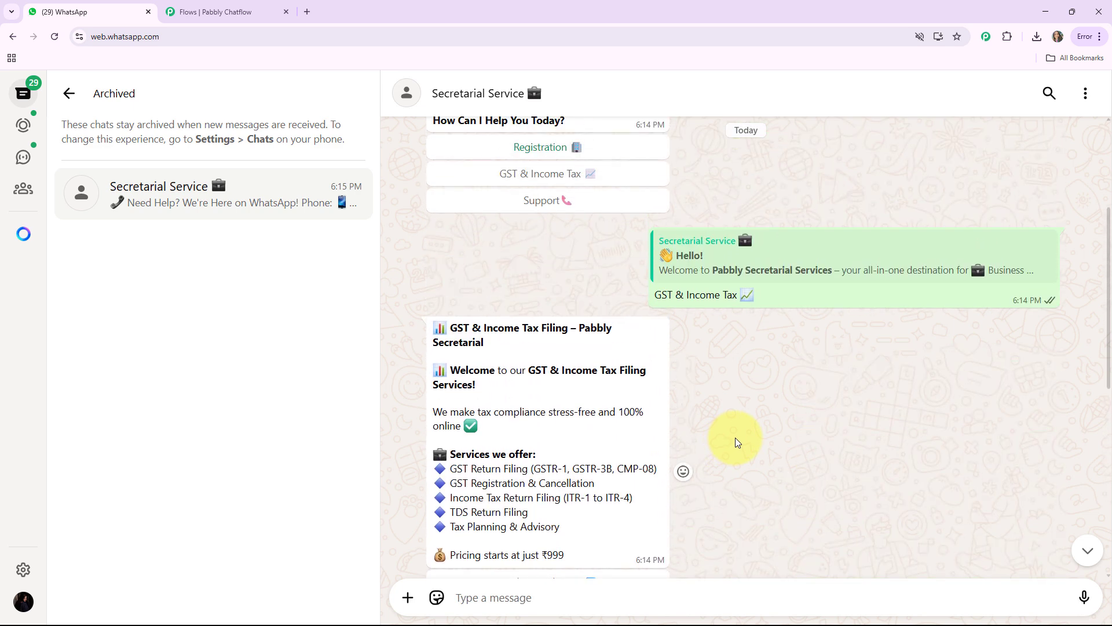
{"action": "scroll", "coordinate": [736, 442], "scroll_direction": "up", "scroll_amount": 2}
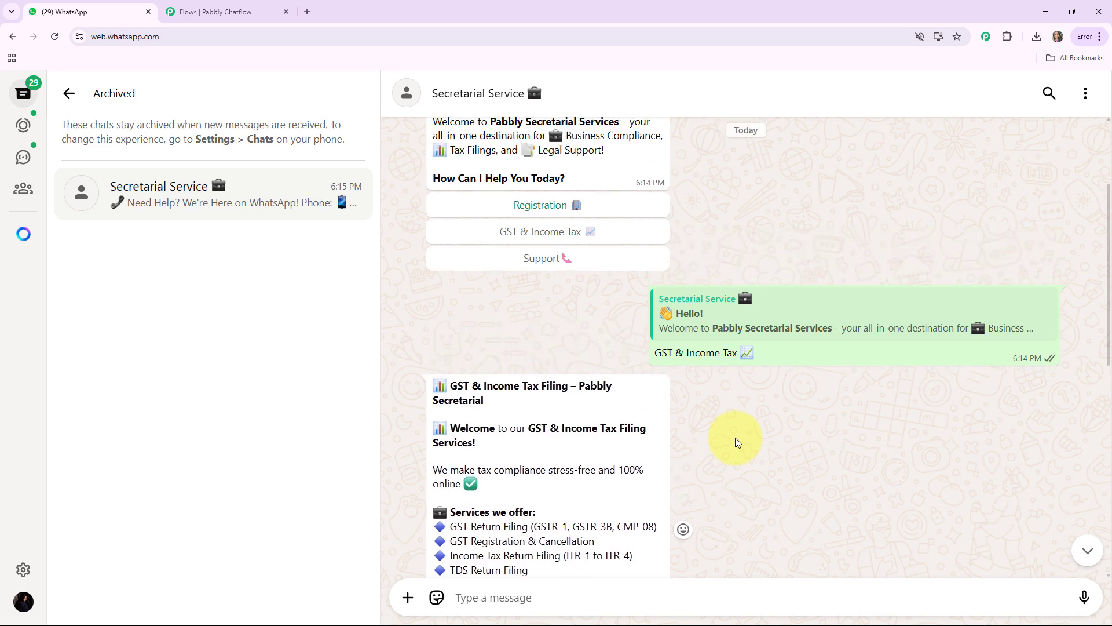
{"action": "scroll", "coordinate": [735, 437], "scroll_direction": "down", "scroll_amount": 2}
{"action": "scroll", "coordinate": [725, 440], "scroll_direction": "up", "scroll_amount": 1}
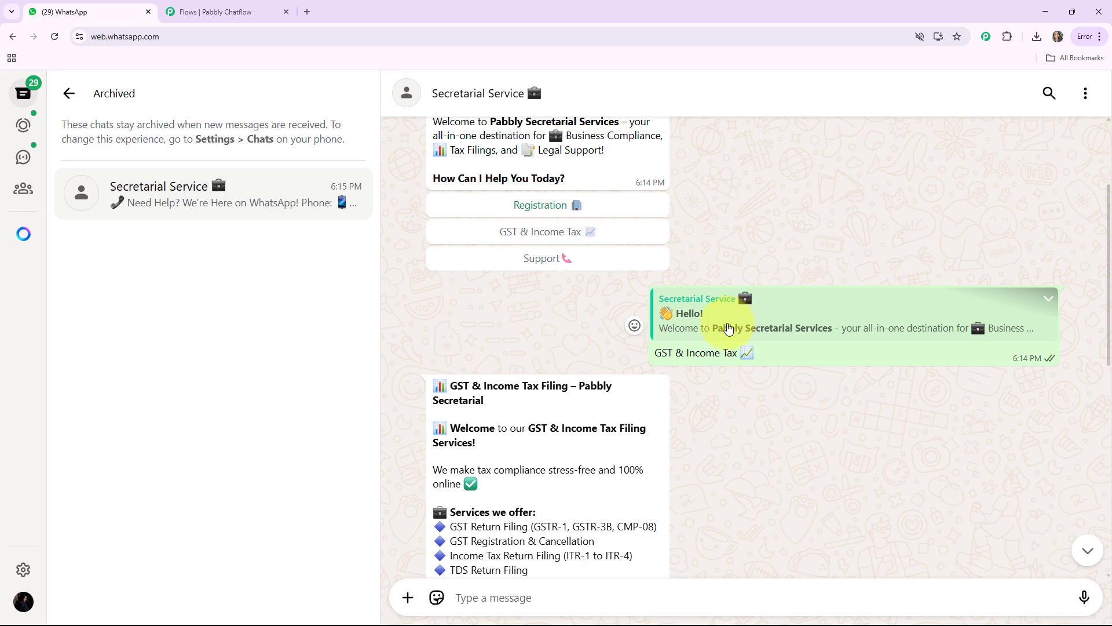
Open pabbly.com in a new browser tab
{"action": "left_click", "coordinate": [306, 12]}
{"action": "left_click", "coordinate": [235, 32]}
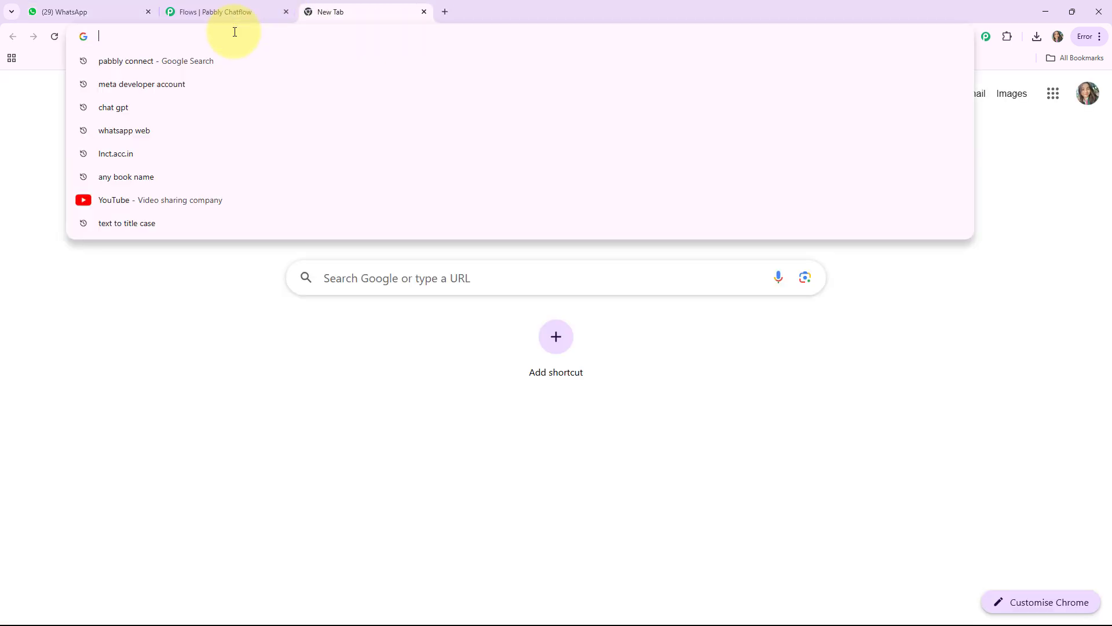
{"action": "type", "text": "pabb"}
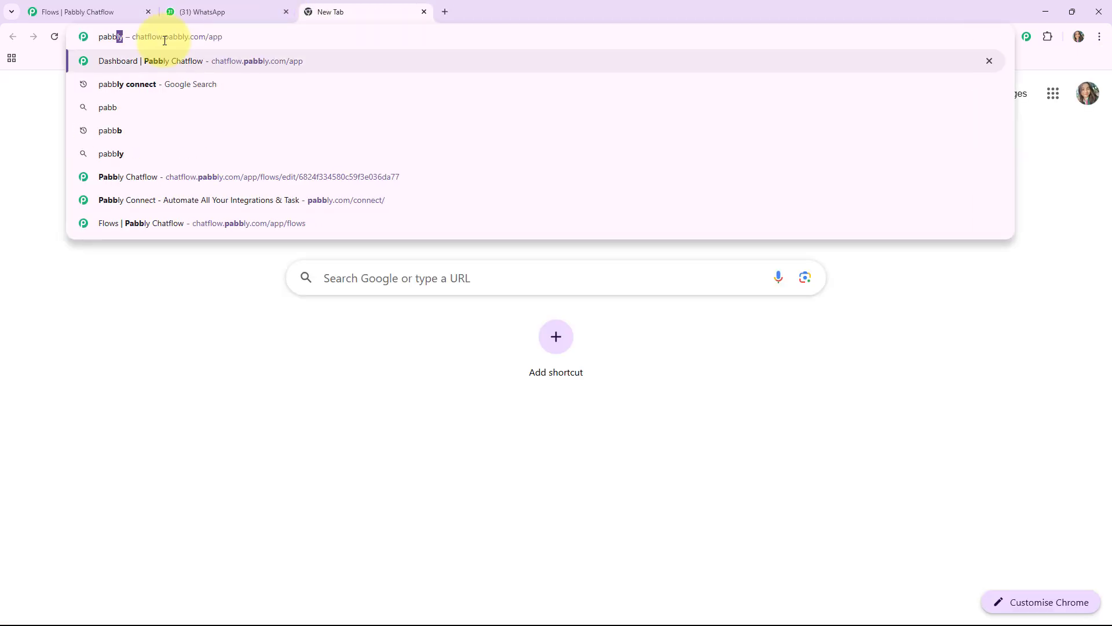
{"action": "type", "text": "ly.com"}
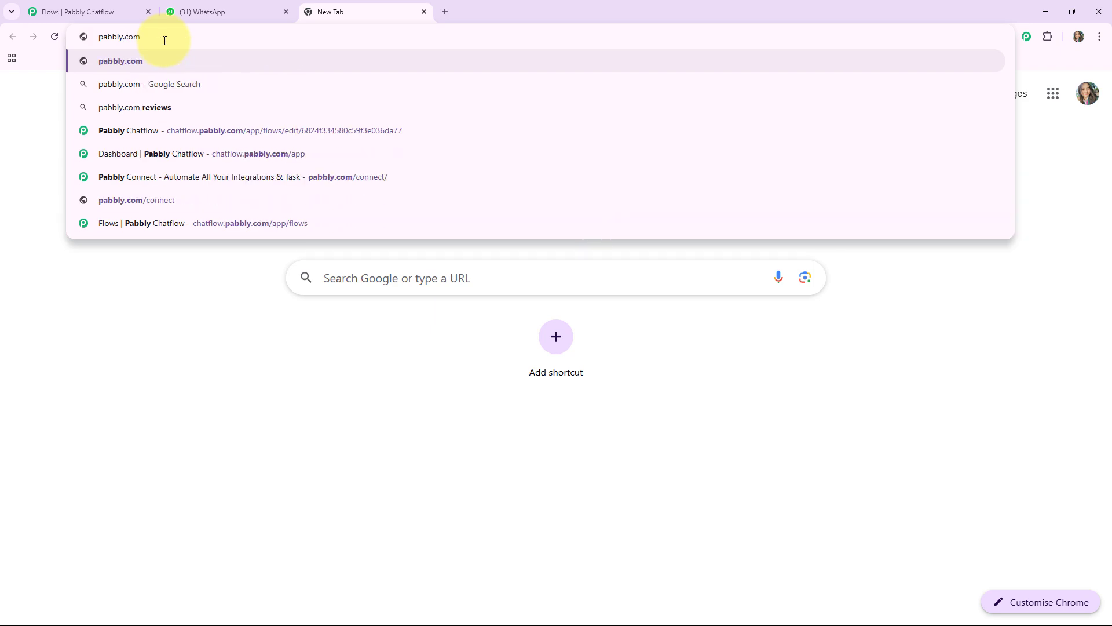
{"action": "key", "text": "Return"}
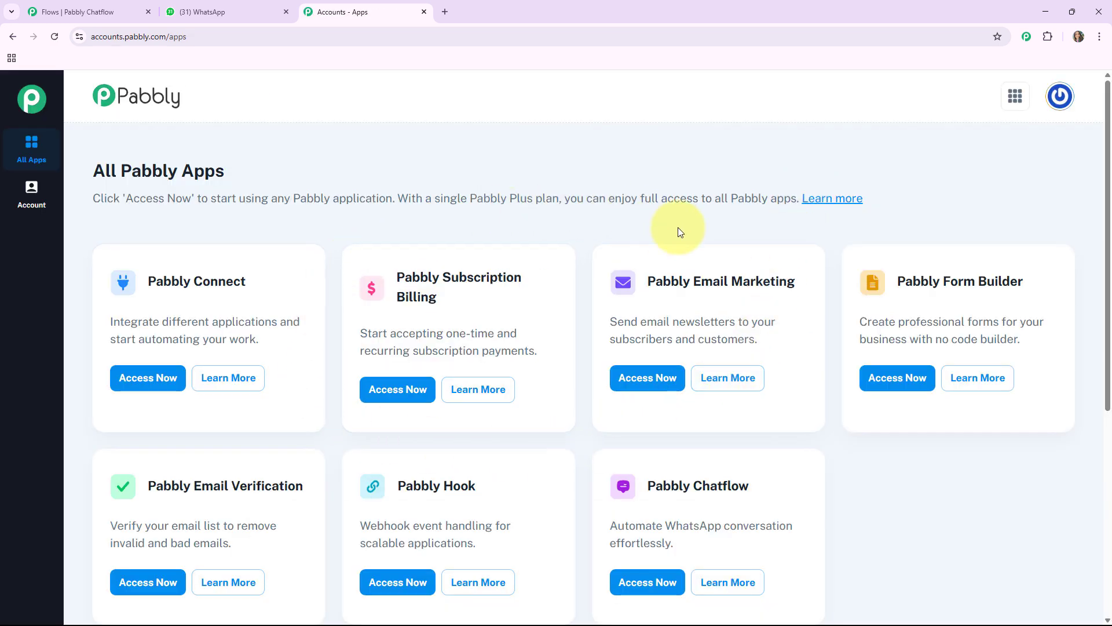
Access Pabbly Chatflow from the All Pabbly Apps page
{"action": "scroll", "coordinate": [745, 278], "scroll_direction": "down", "scroll_amount": 2}
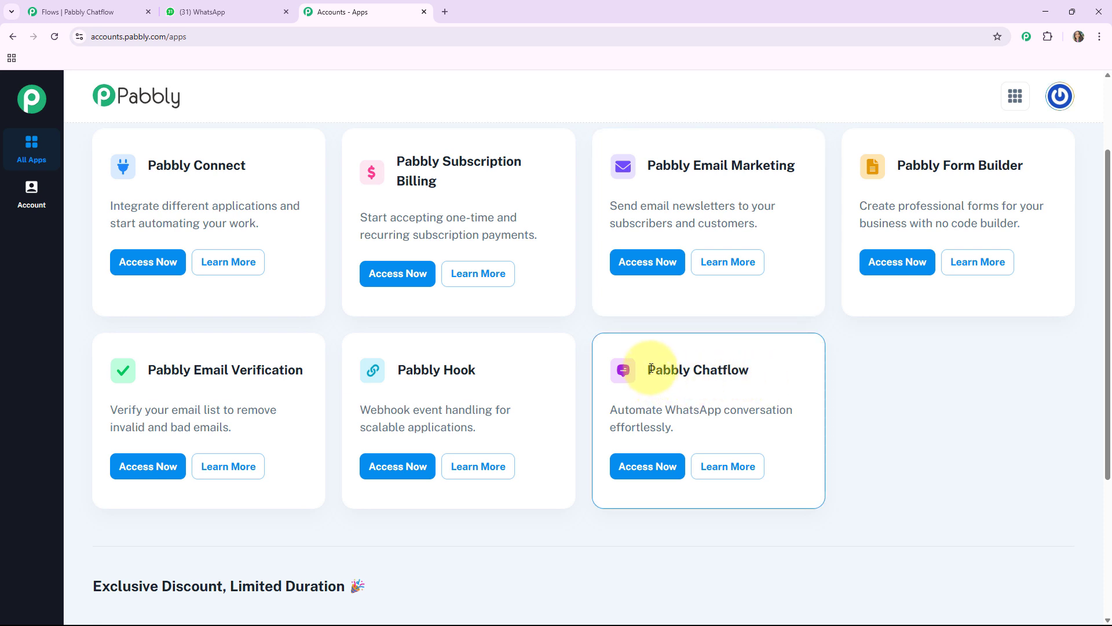
{"action": "left_click_drag", "start_coordinate": [650, 368], "coordinate": [753, 371]}
{"action": "left_click", "coordinate": [765, 371]}
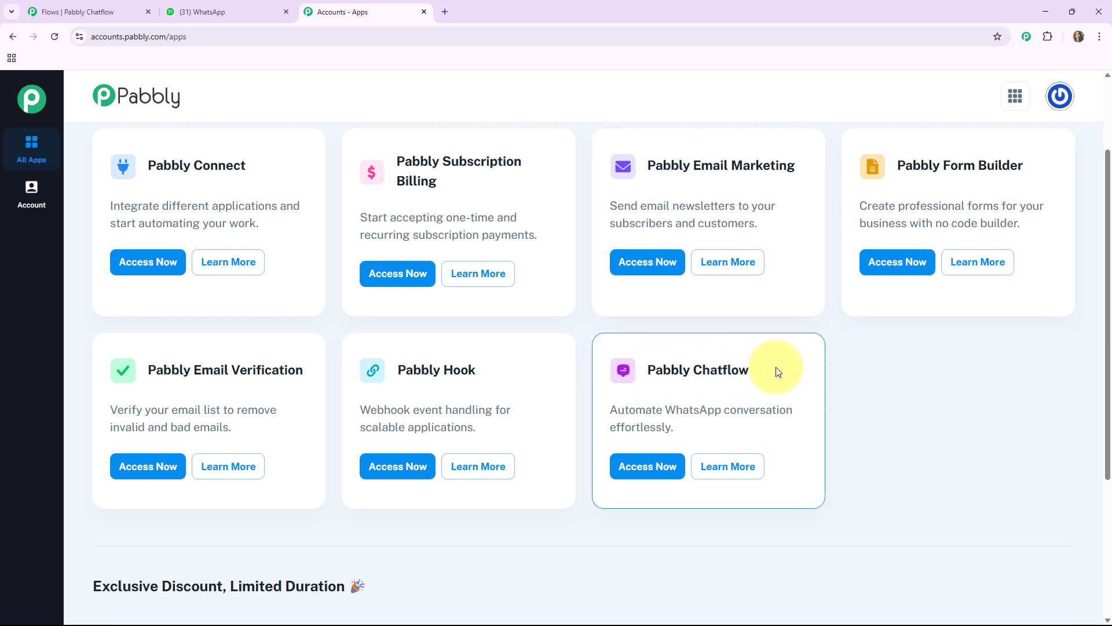
{"action": "left_click", "coordinate": [646, 468]}
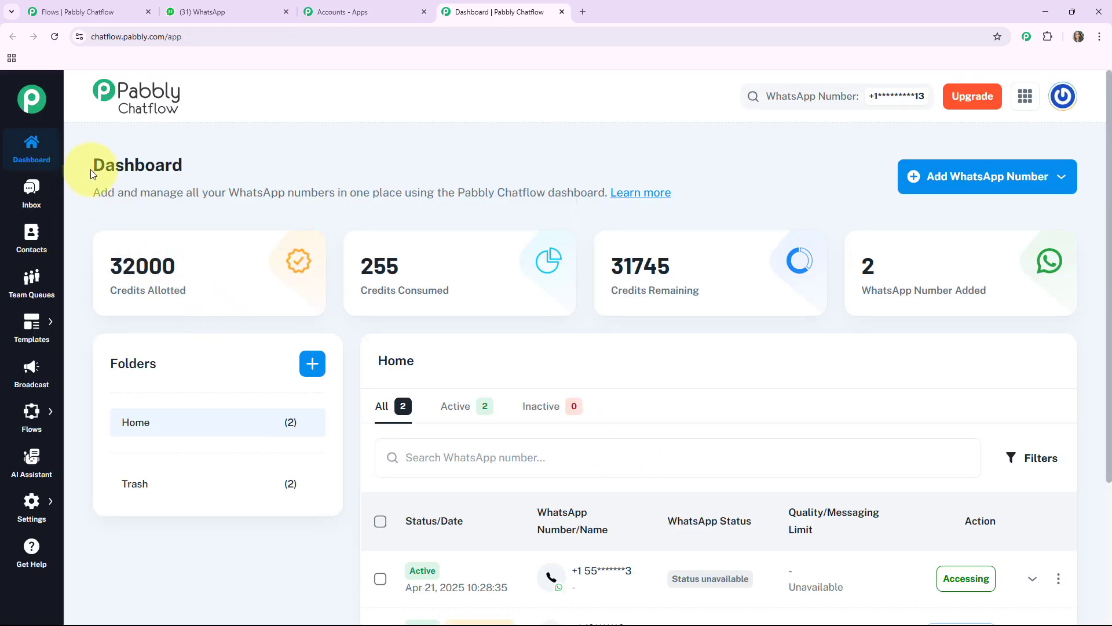
Examine the dashboard's credits allotted, credits consumed, credits remaining and added WhatsApp number figures
{"action": "mouse_move", "coordinate": [126, 307]}
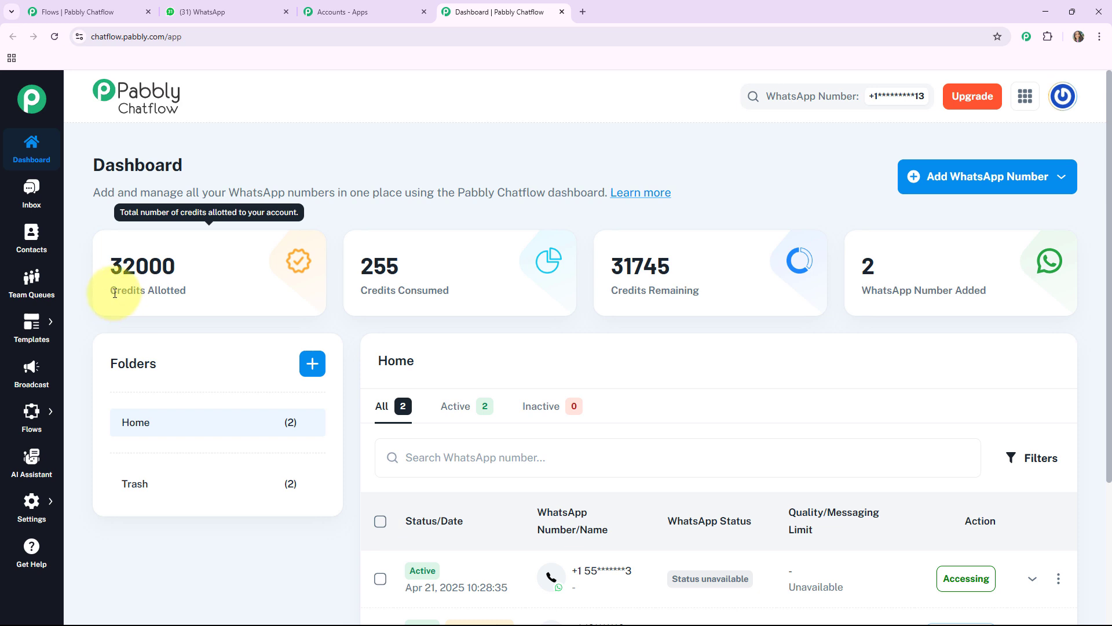
{"action": "left_click_drag", "start_coordinate": [115, 293], "coordinate": [180, 290]}
{"action": "left_click_drag", "start_coordinate": [361, 290], "coordinate": [515, 293]}
{"action": "left_click_drag", "start_coordinate": [622, 291], "coordinate": [794, 290]}
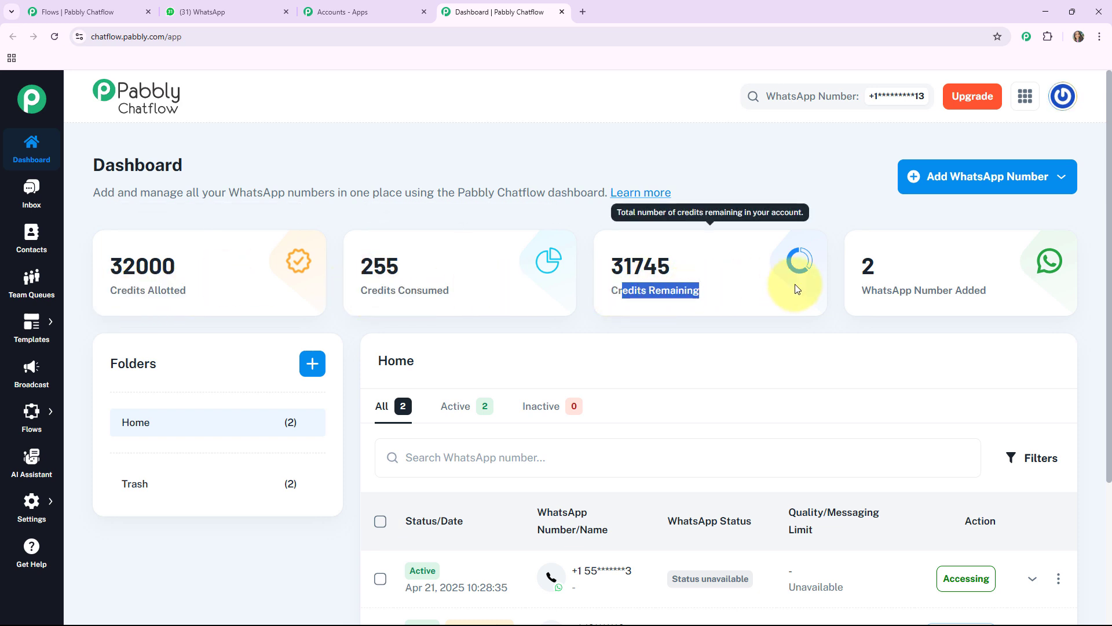
{"action": "left_click", "coordinate": [937, 279]}
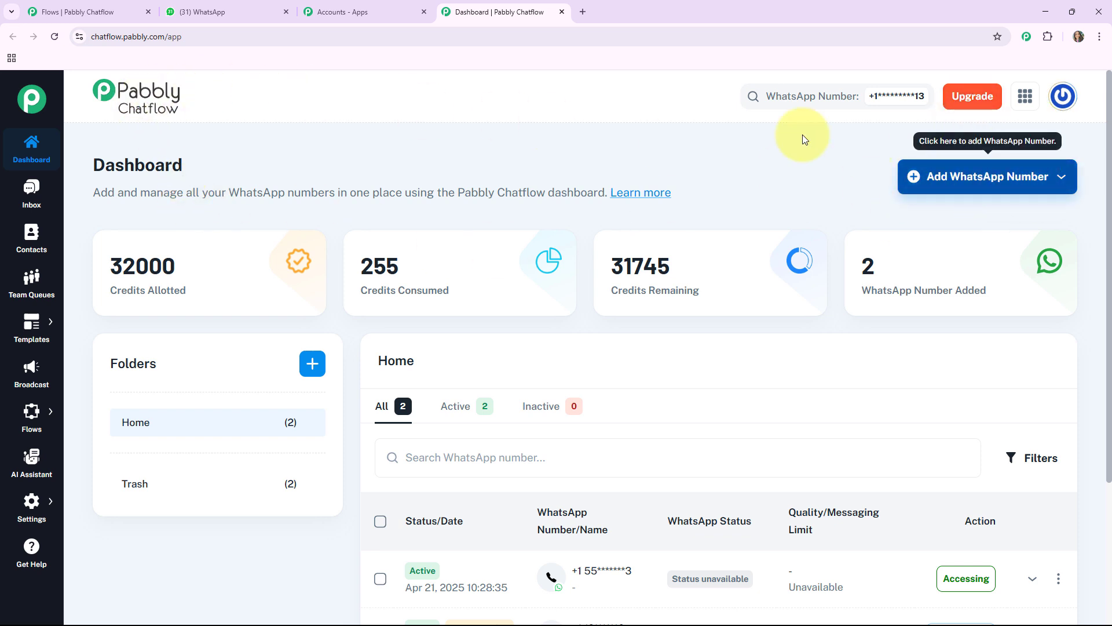
Examine the Manual Token Connect form for adding a WhatsApp number, close it unfilled and view the list of added numbers
{"action": "left_click", "coordinate": [1005, 176]}
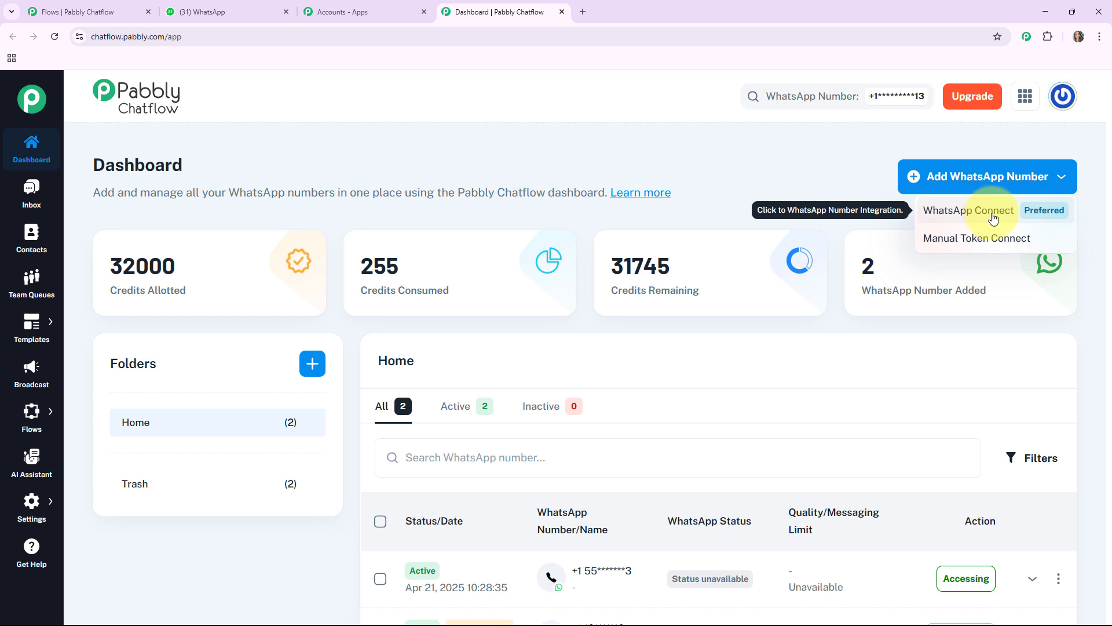
{"action": "left_click", "coordinate": [964, 238]}
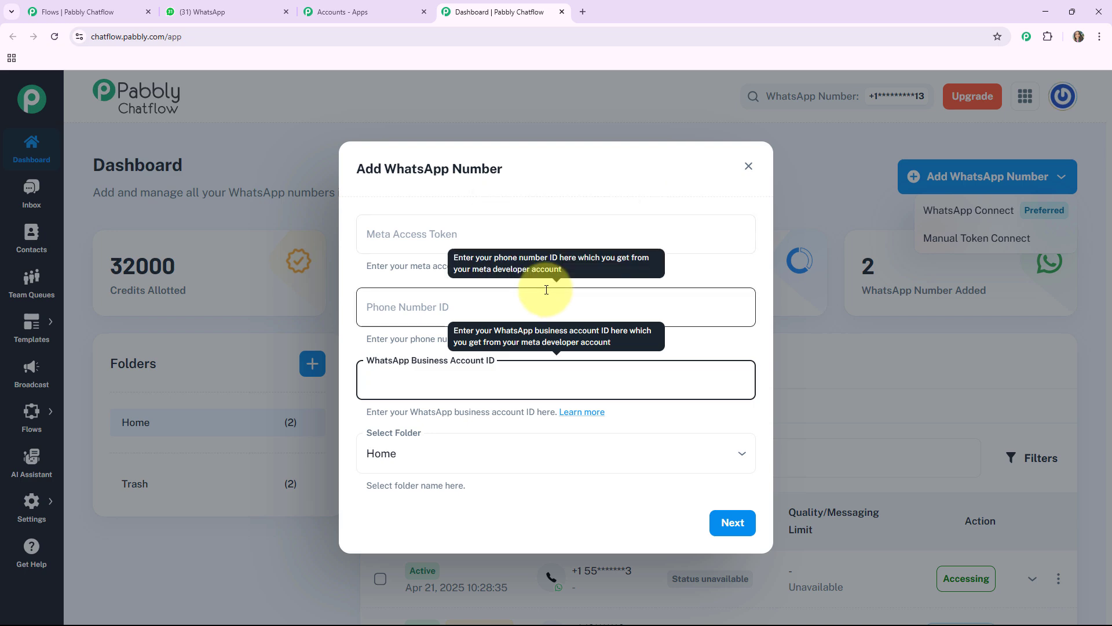
{"action": "key", "text": "Escape"}
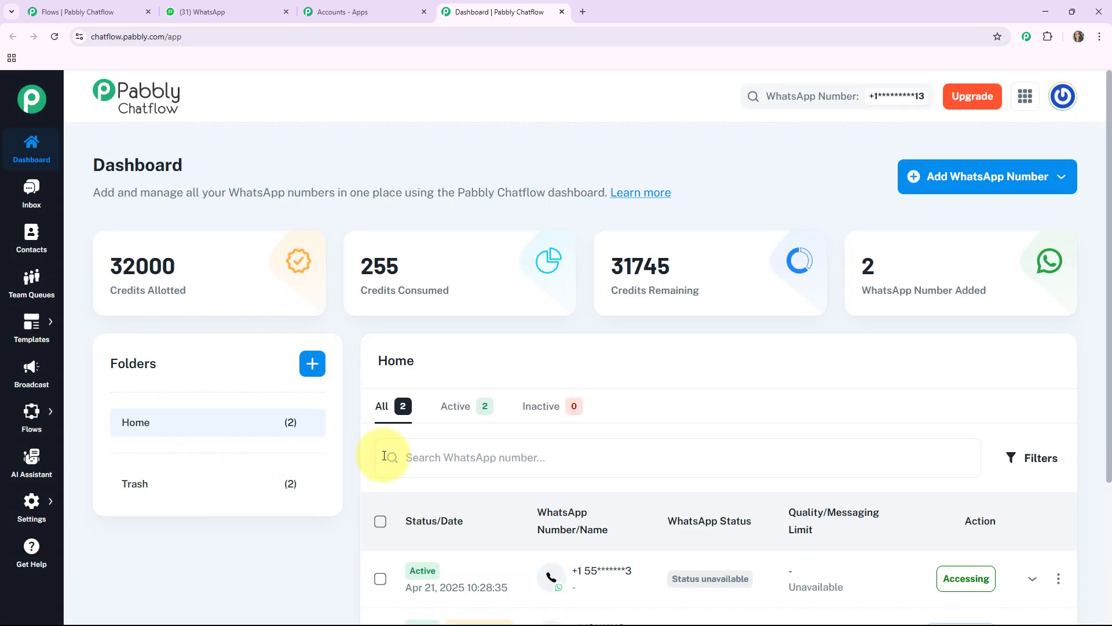
{"action": "scroll", "coordinate": [583, 458], "scroll_direction": "down", "scroll_amount": 1}
{"action": "scroll", "coordinate": [582, 458], "scroll_direction": "down", "scroll_amount": 3}
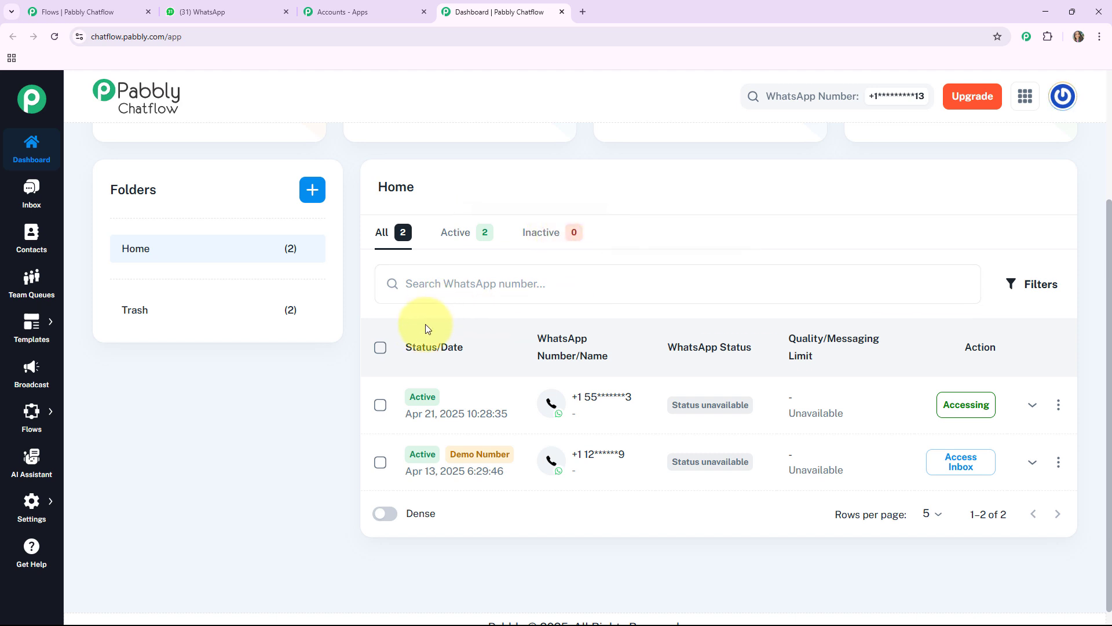
Open the Chatflow inbox and view the "test" conversation with its chat information
{"action": "left_click", "coordinate": [36, 194]}
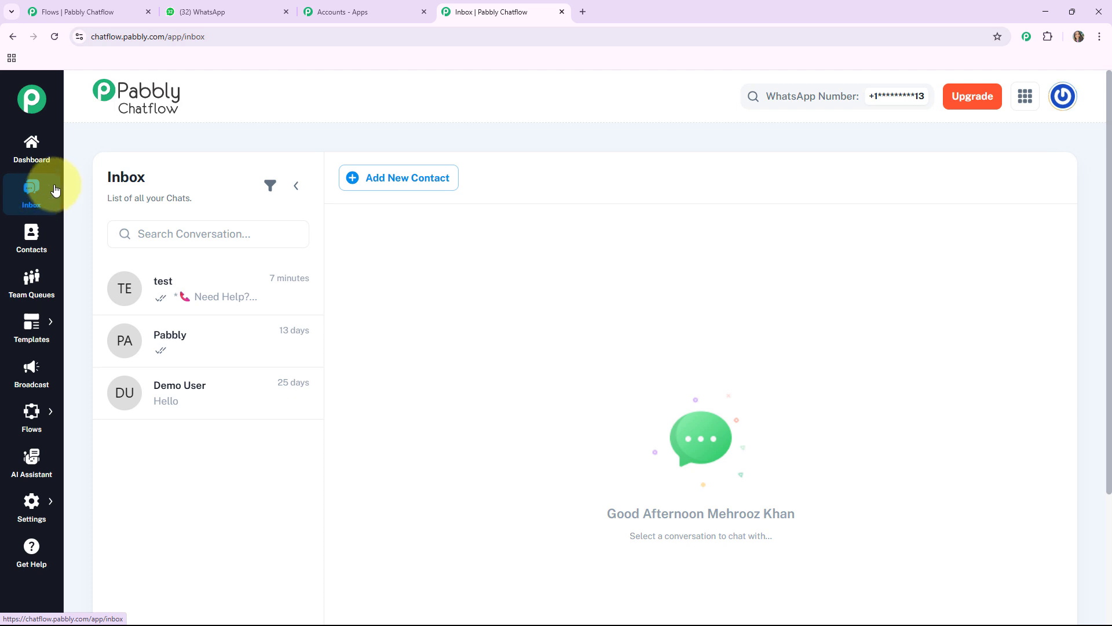
{"action": "left_click", "coordinate": [235, 311]}
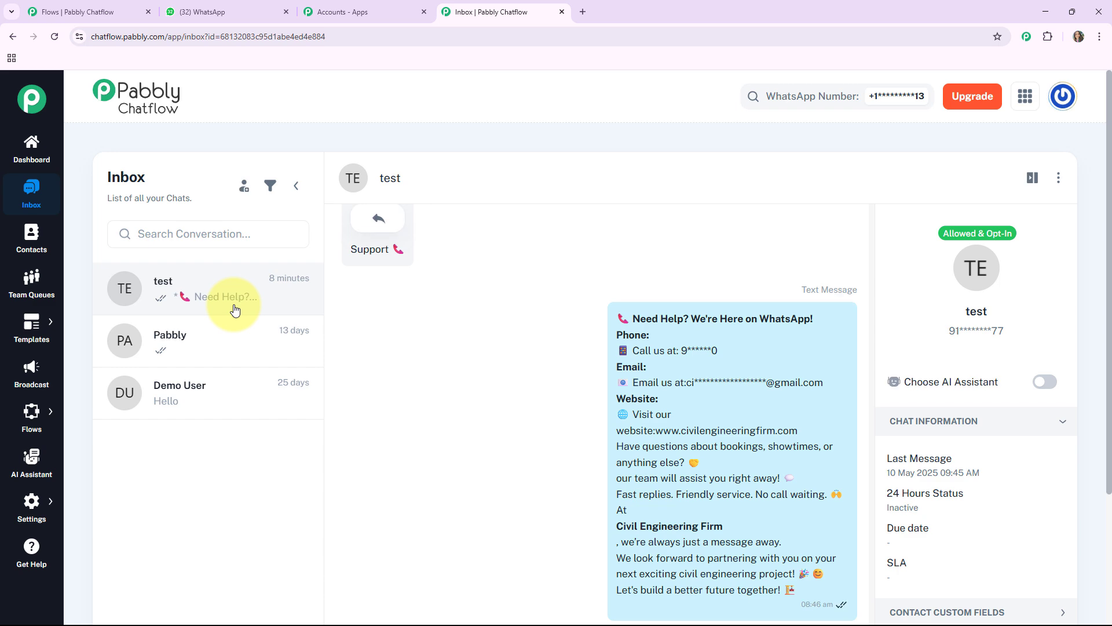
{"action": "scroll", "coordinate": [240, 312], "scroll_direction": "down", "scroll_amount": 1}
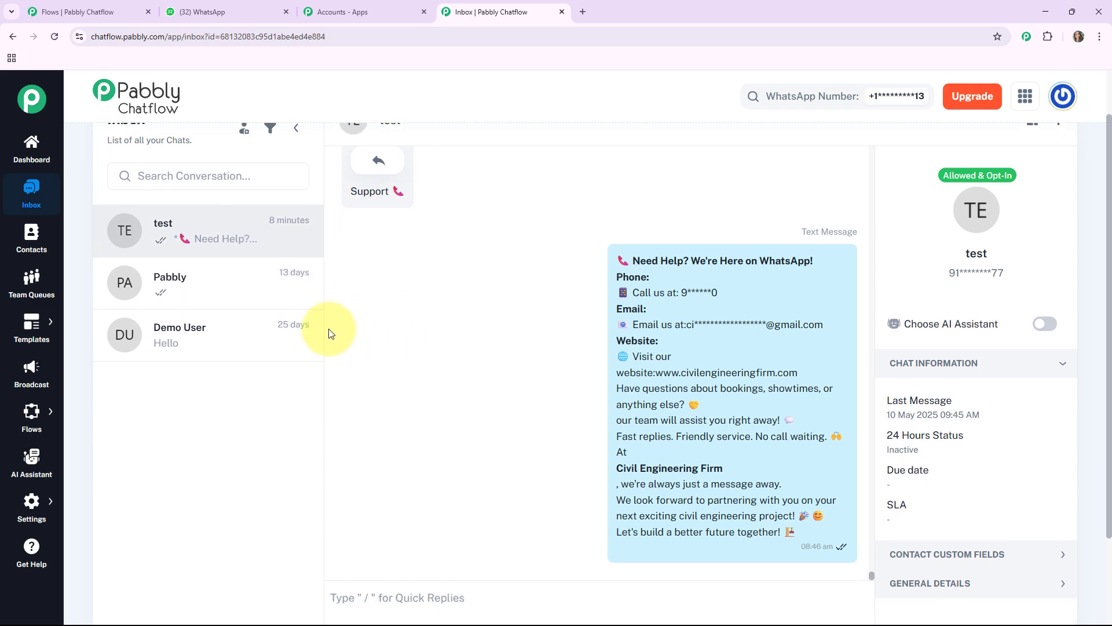
Look through the Contacts, Team Queues and Templates List pages of Chatflow
{"action": "left_click", "coordinate": [36, 244]}
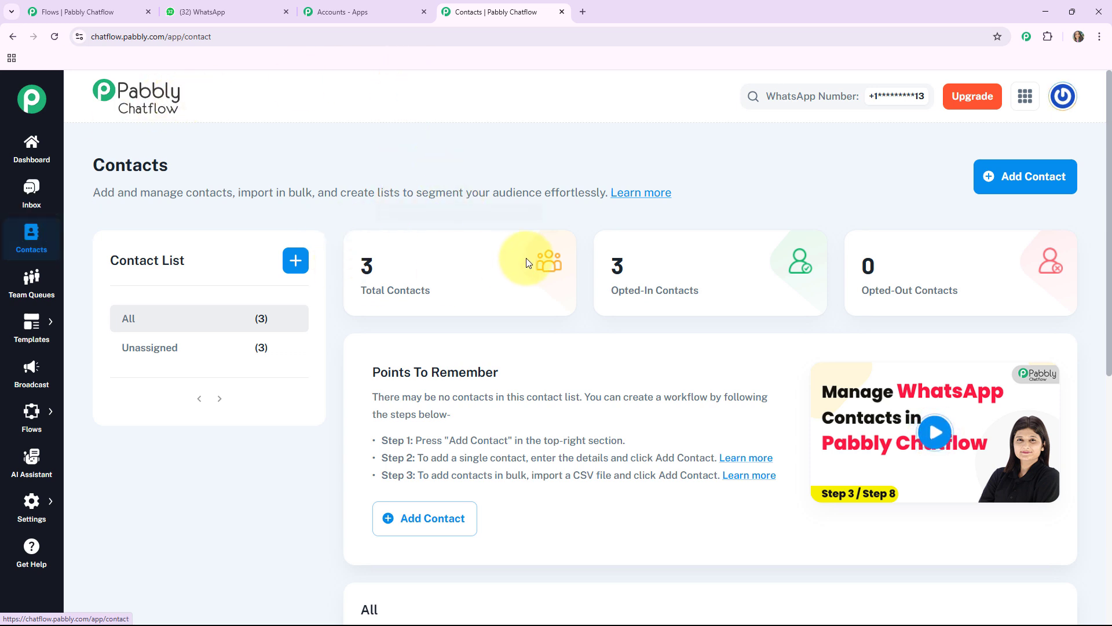
{"action": "left_click", "coordinate": [27, 290]}
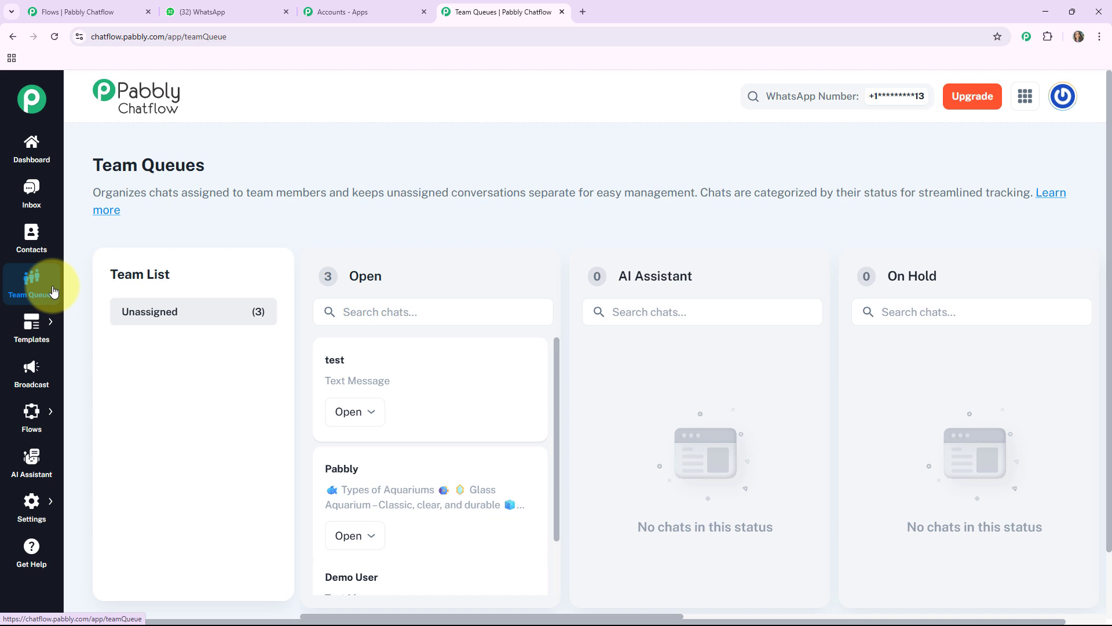
{"action": "mouse_move", "coordinate": [38, 324]}
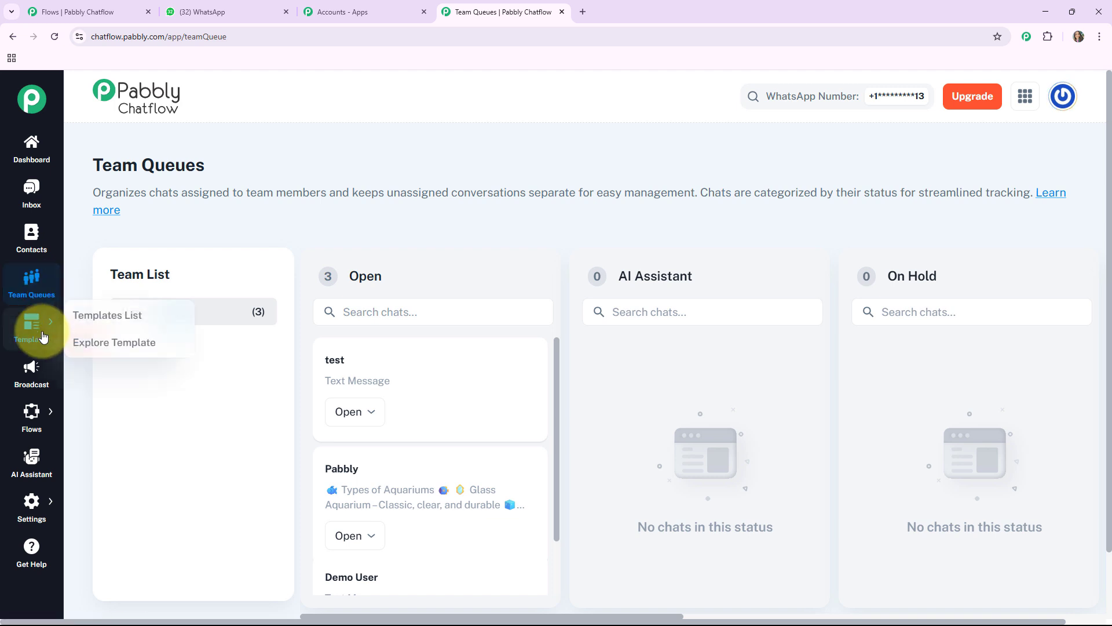
{"action": "left_click", "coordinate": [88, 317]}
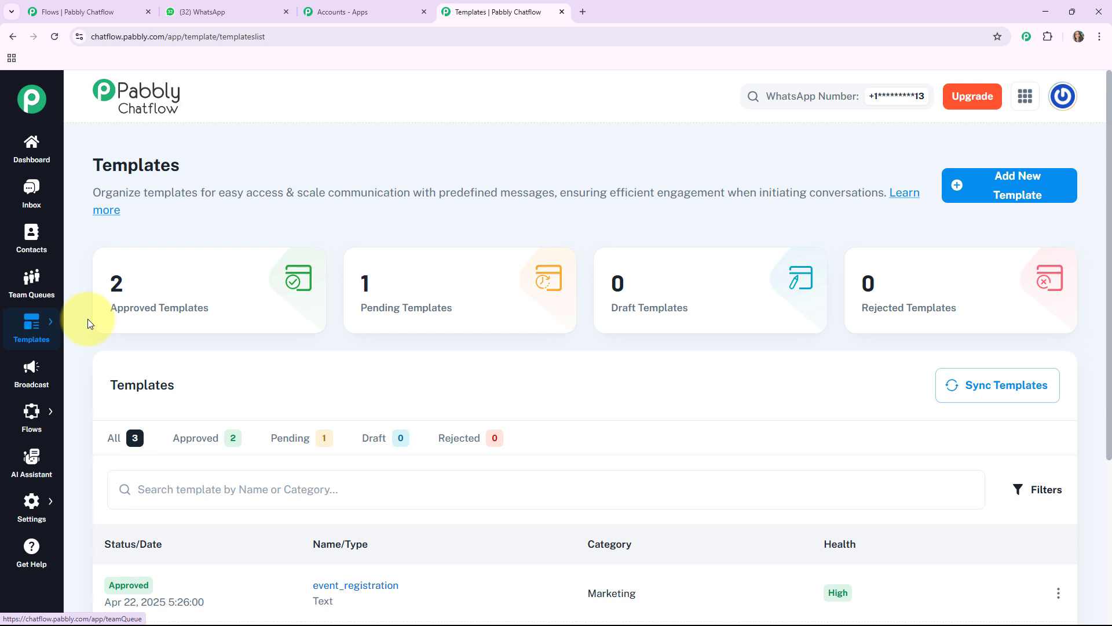
Look through the Broadcast, Flow Builder and AI Assistant pages of Chatflow
{"action": "left_click", "coordinate": [33, 372]}
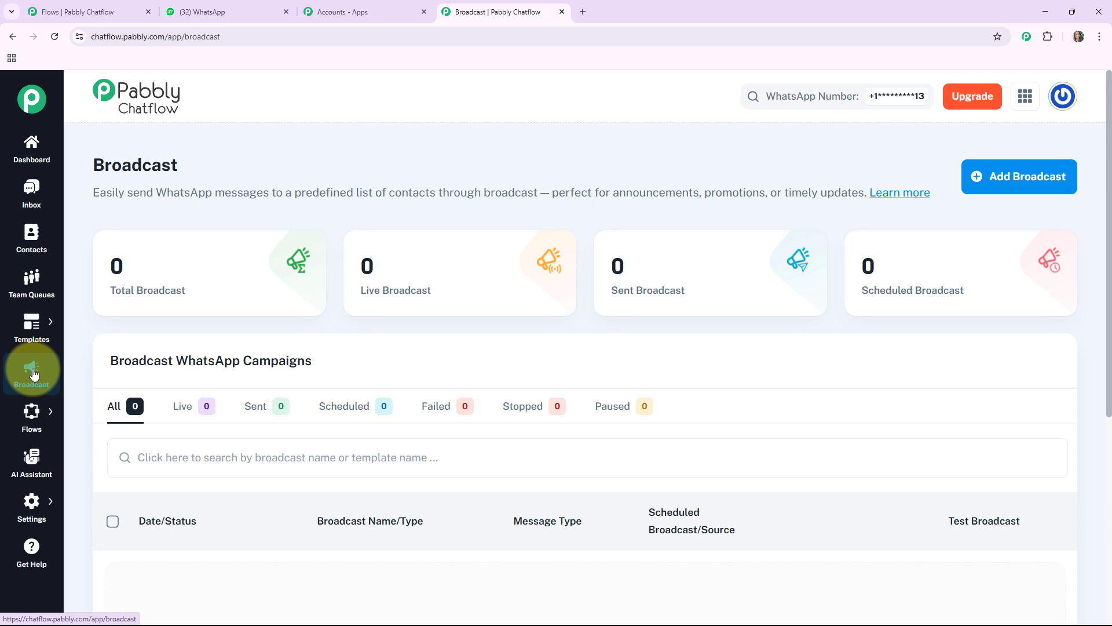
{"action": "left_click", "coordinate": [81, 405]}
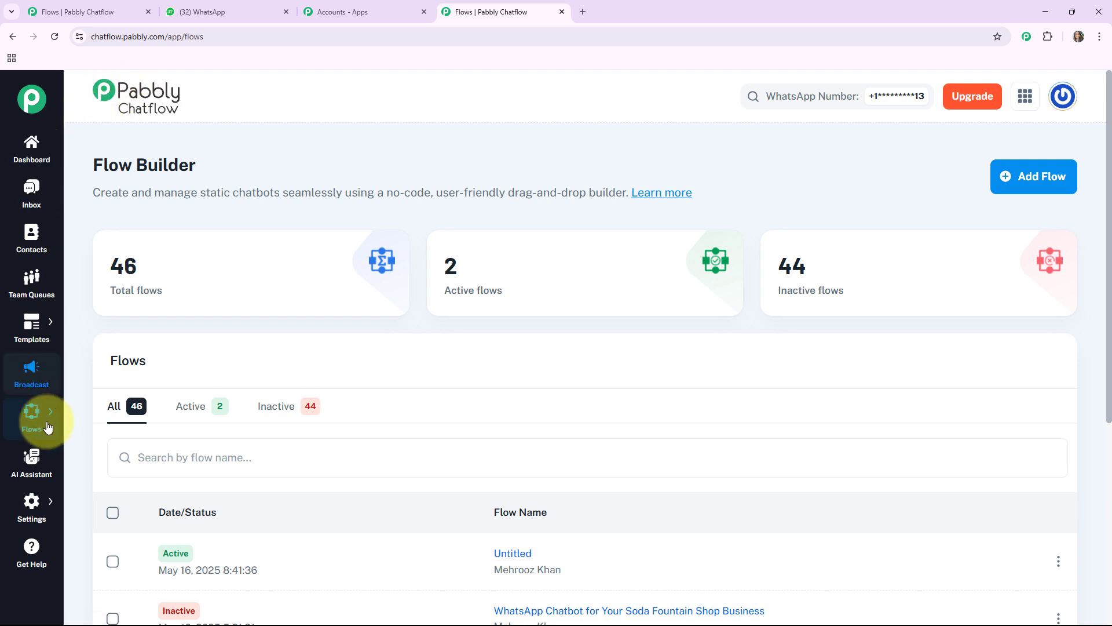
{"action": "left_click", "coordinate": [25, 468]}
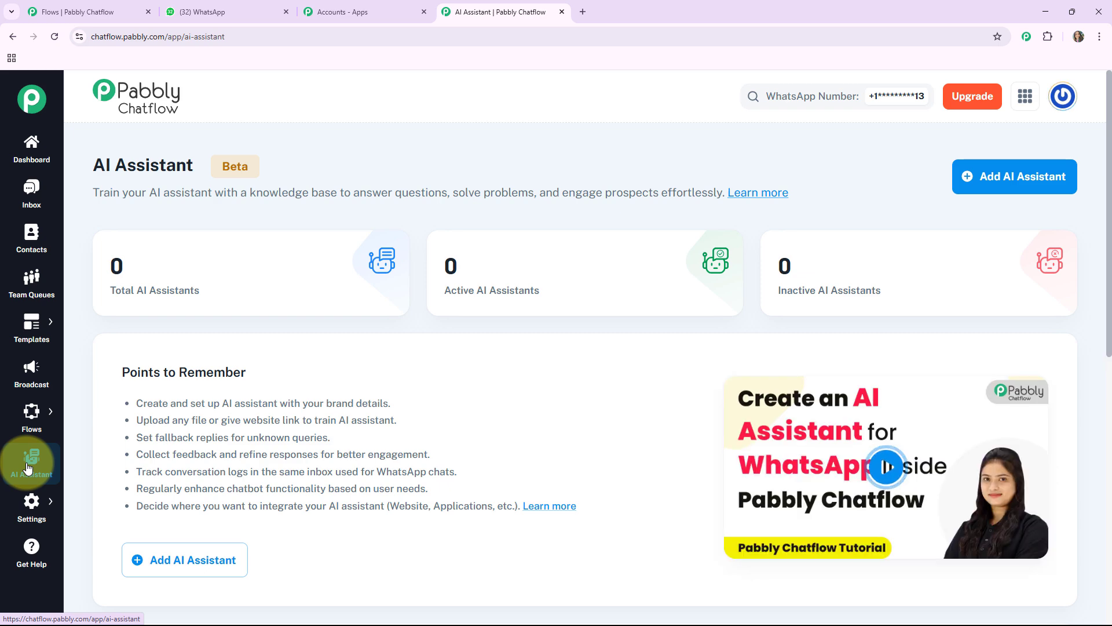
Look over the AI Assistant page, the list of available settings and the Help & Tutorials page
{"action": "mouse_move", "coordinate": [35, 432]}
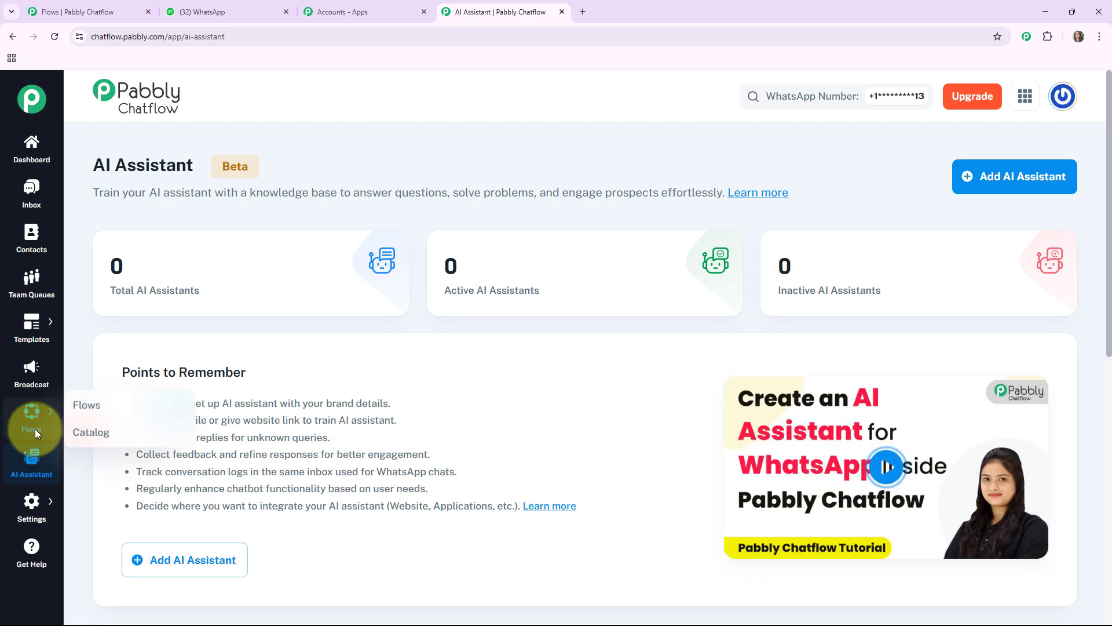
{"action": "scroll", "coordinate": [722, 398], "scroll_direction": "down", "scroll_amount": 2}
{"action": "scroll", "coordinate": [722, 404], "scroll_direction": "up", "scroll_amount": 2}
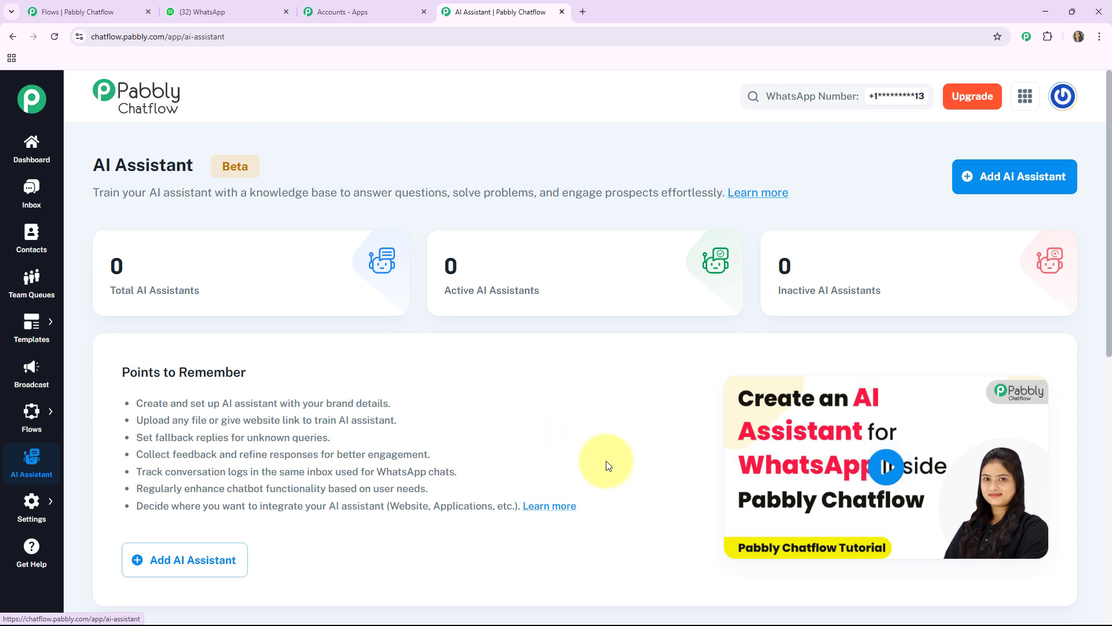
{"action": "scroll", "coordinate": [603, 459], "scroll_direction": "down", "scroll_amount": 1}
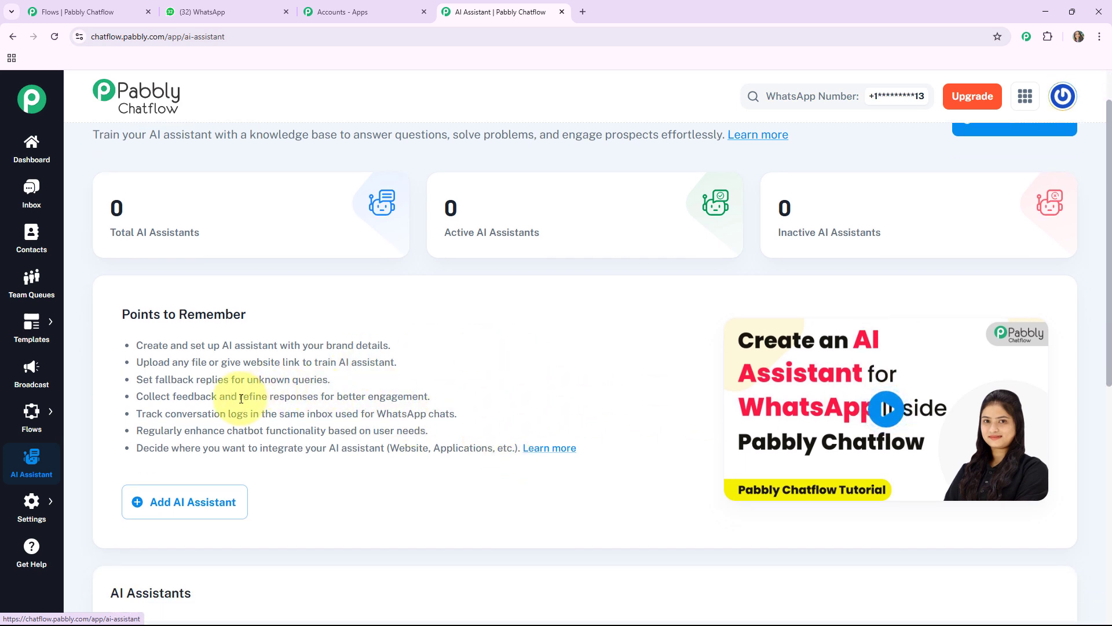
{"action": "scroll", "coordinate": [87, 446], "scroll_direction": "down", "scroll_amount": 1}
{"action": "mouse_move", "coordinate": [32, 505]}
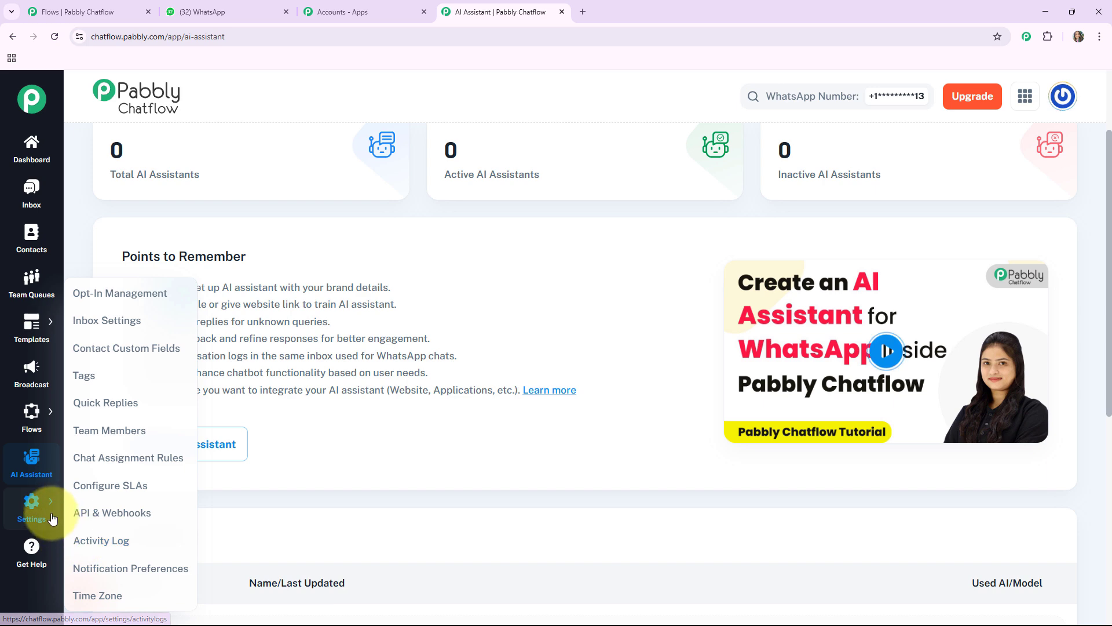
{"action": "left_click", "coordinate": [32, 545]}
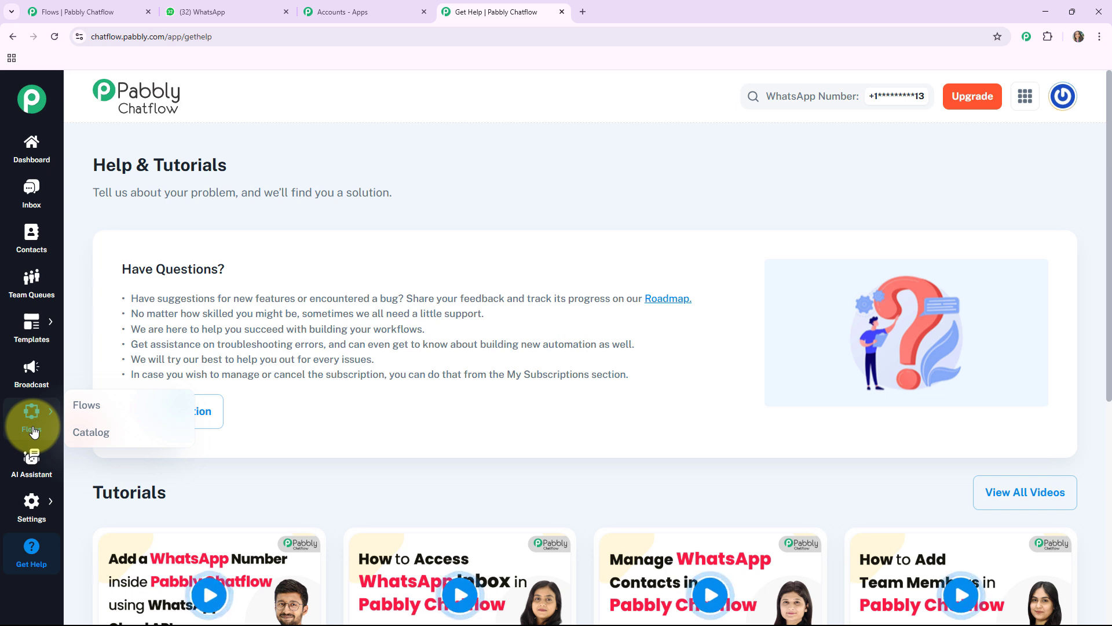
Open the Flow Builder page and add a new flow
{"action": "left_click", "coordinate": [77, 410]}
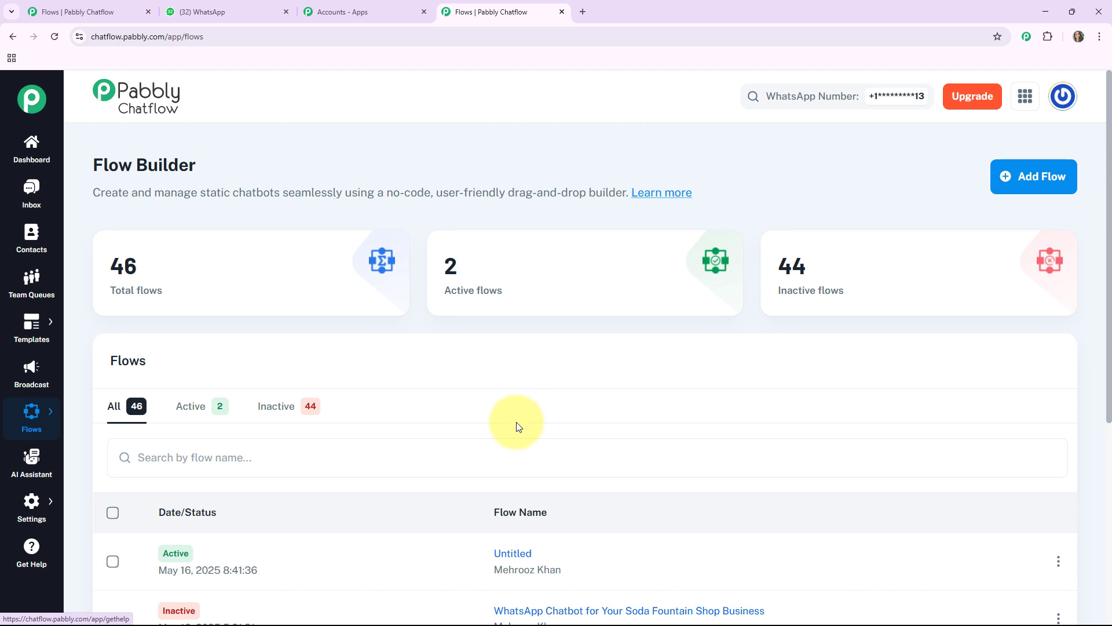
{"action": "left_click_drag", "start_coordinate": [103, 173], "coordinate": [219, 169]}
{"action": "left_click", "coordinate": [219, 170]}
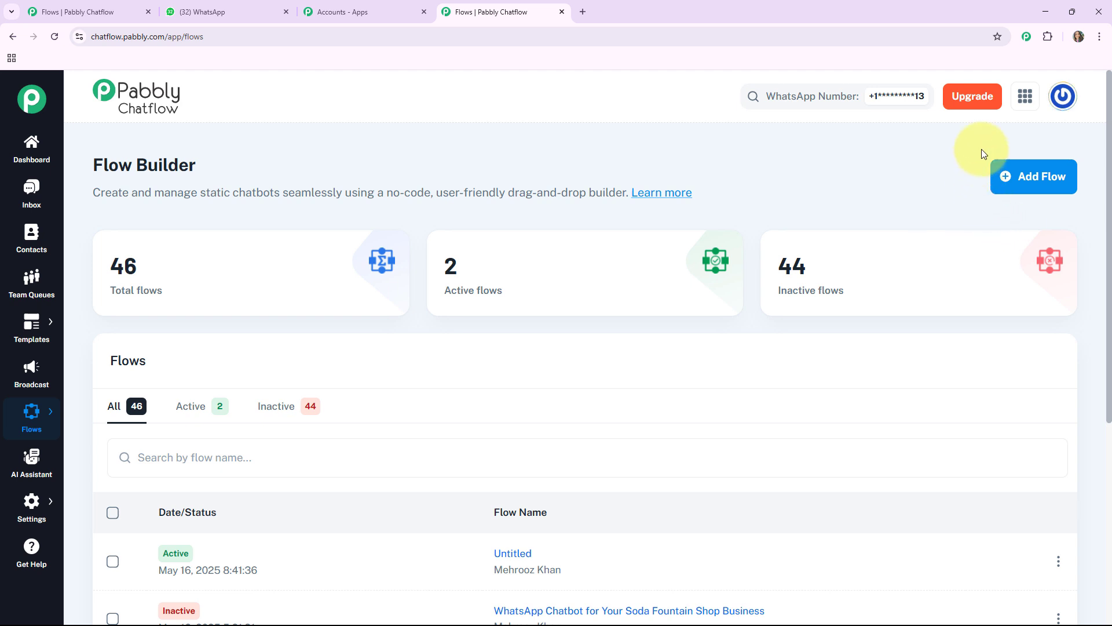
{"action": "left_click", "coordinate": [1035, 181]}
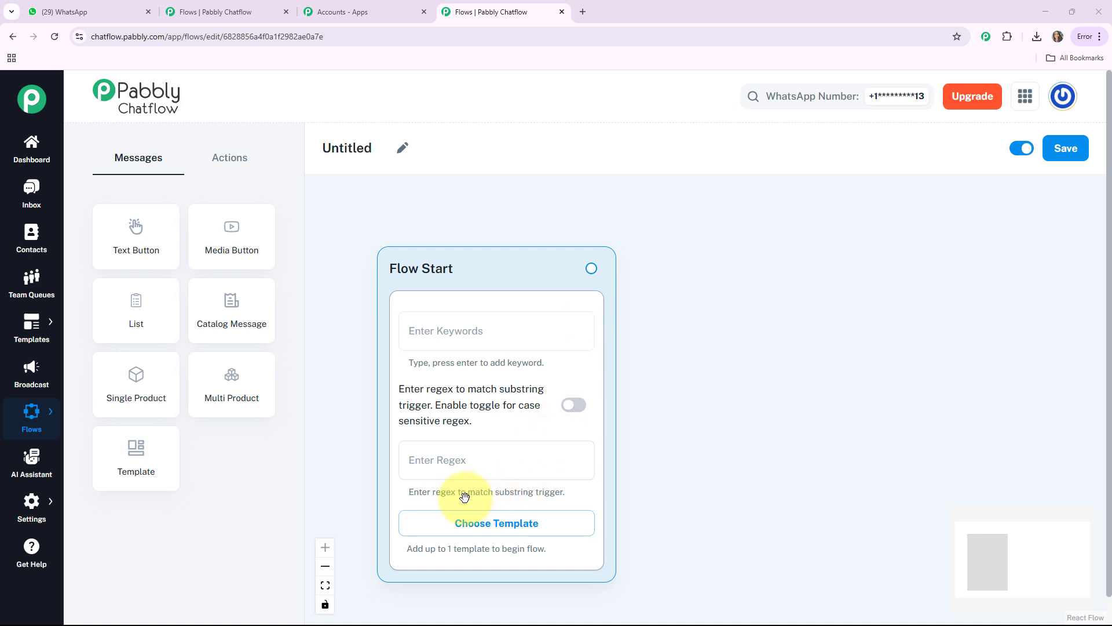
Reposition the view of Flow Start and rename the flow "WhatsApp Chatbot for Your Secretarial Services Business"
{"action": "left_click_drag", "start_coordinate": [467, 261], "coordinate": [455, 233]}
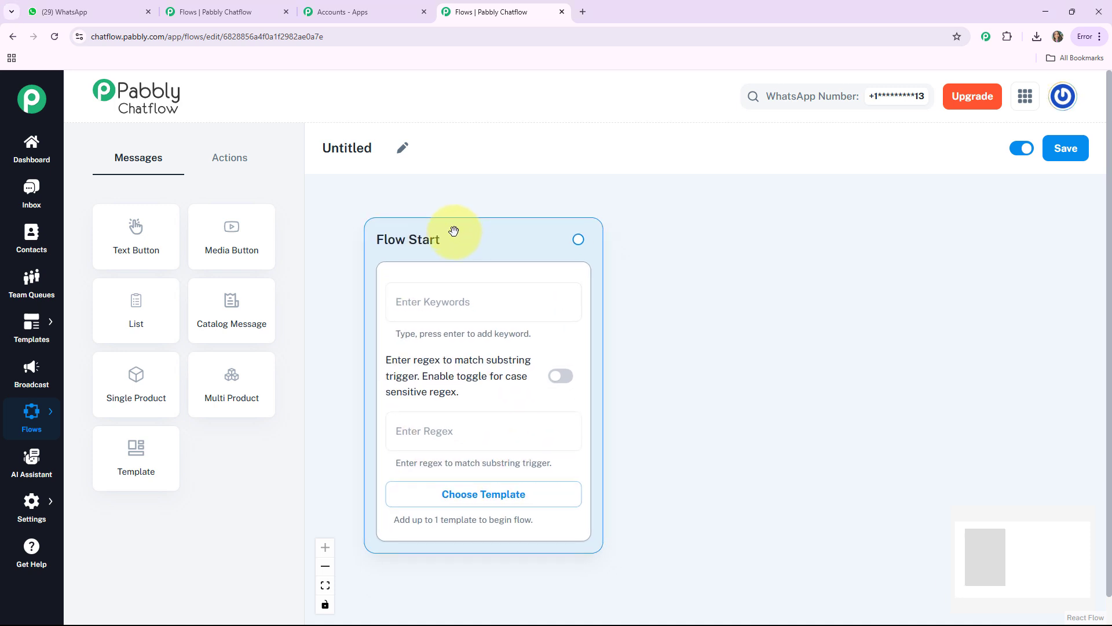
{"action": "left_click", "coordinate": [406, 152]}
{"action": "type", "text": "WhatsApp Chatbot for Your Secretarial Services Business"}
{"action": "key", "text": "Return"}
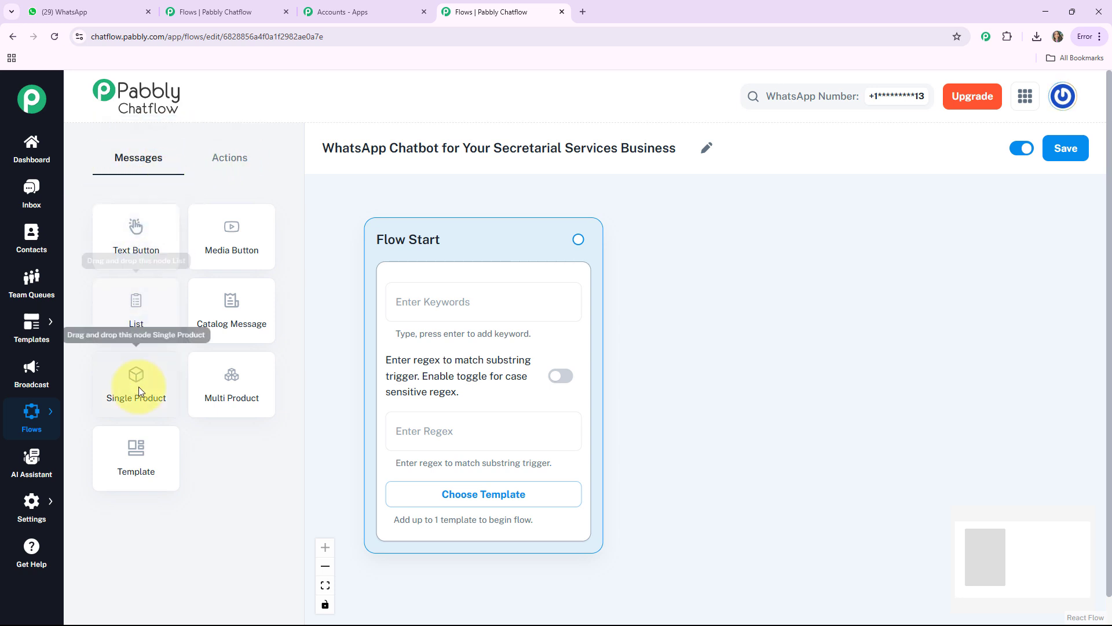
Look through the action and message nodes available for the flow and its activation and save controls
{"action": "left_click", "coordinate": [225, 157]}
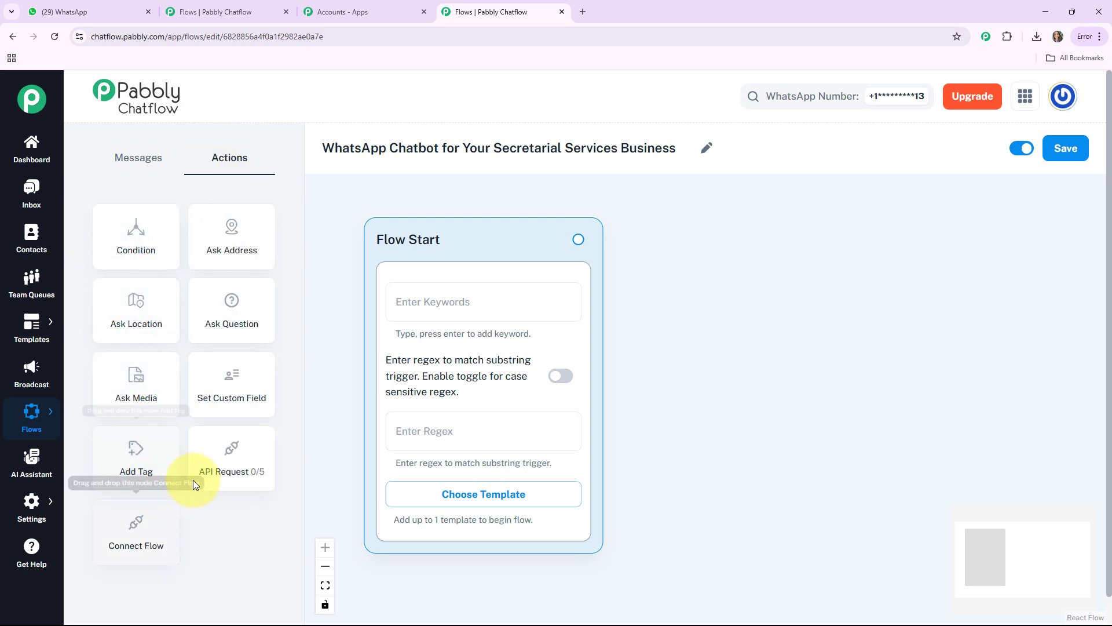
{"action": "left_click", "coordinate": [140, 158]}
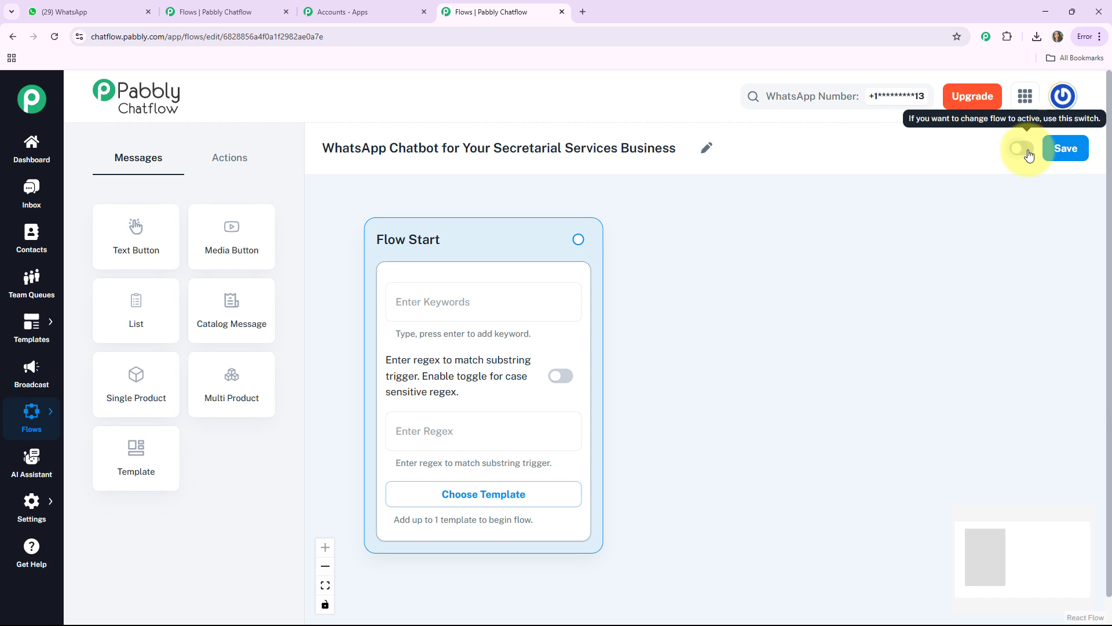
{"action": "left_click", "coordinate": [1064, 147]}
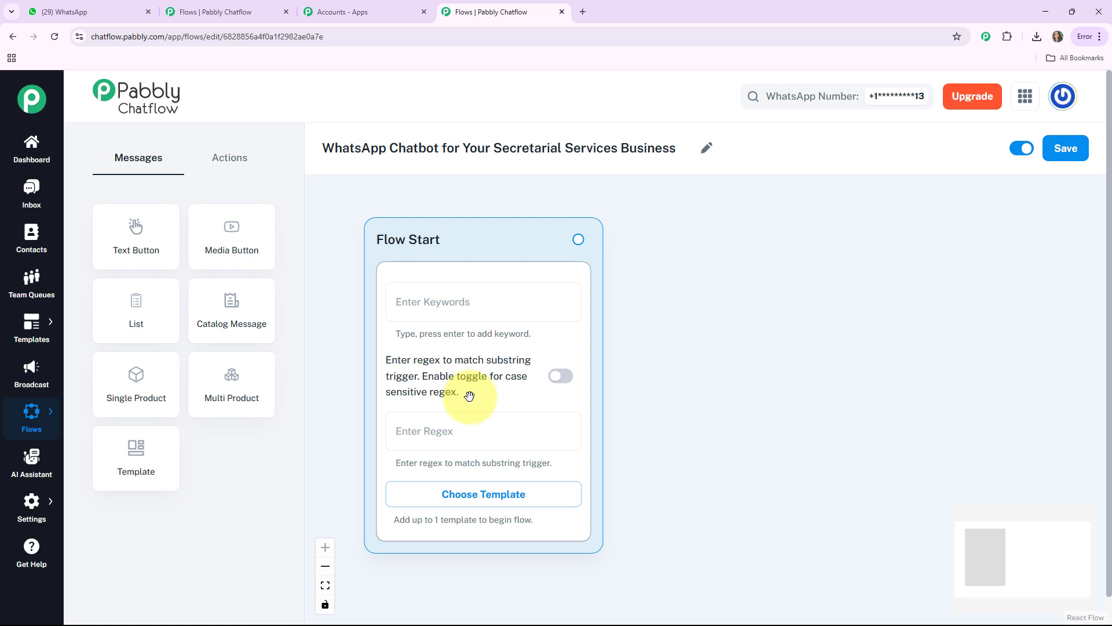
View the approved templates without choosing one and set the Flow Start trigger regex to [\s\S]+
{"action": "left_click", "coordinate": [487, 494]}
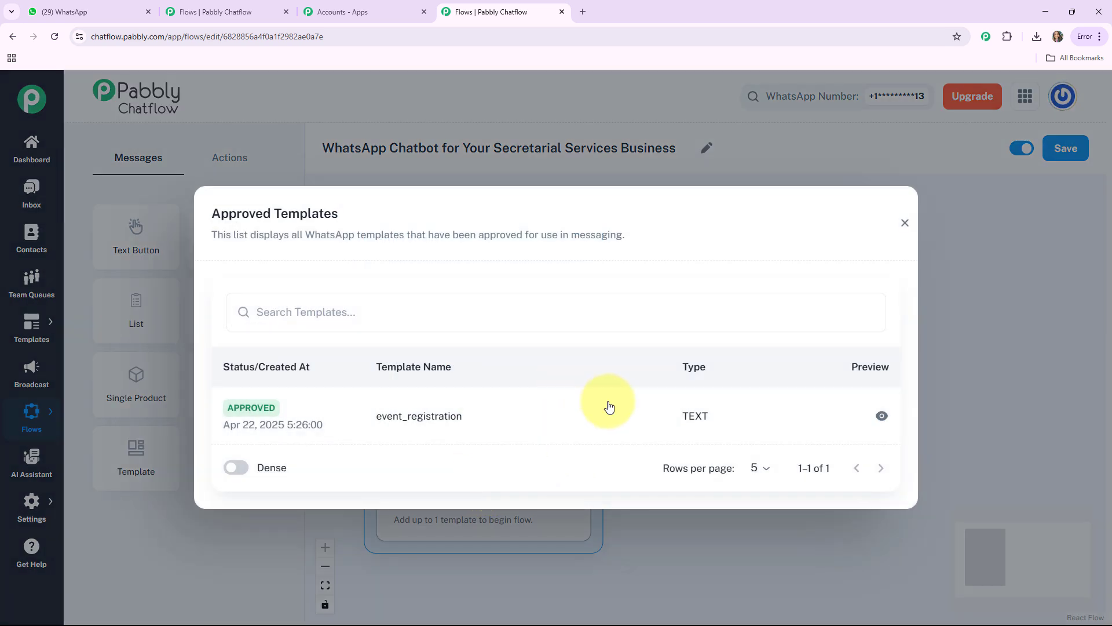
{"action": "left_click", "coordinate": [905, 223]}
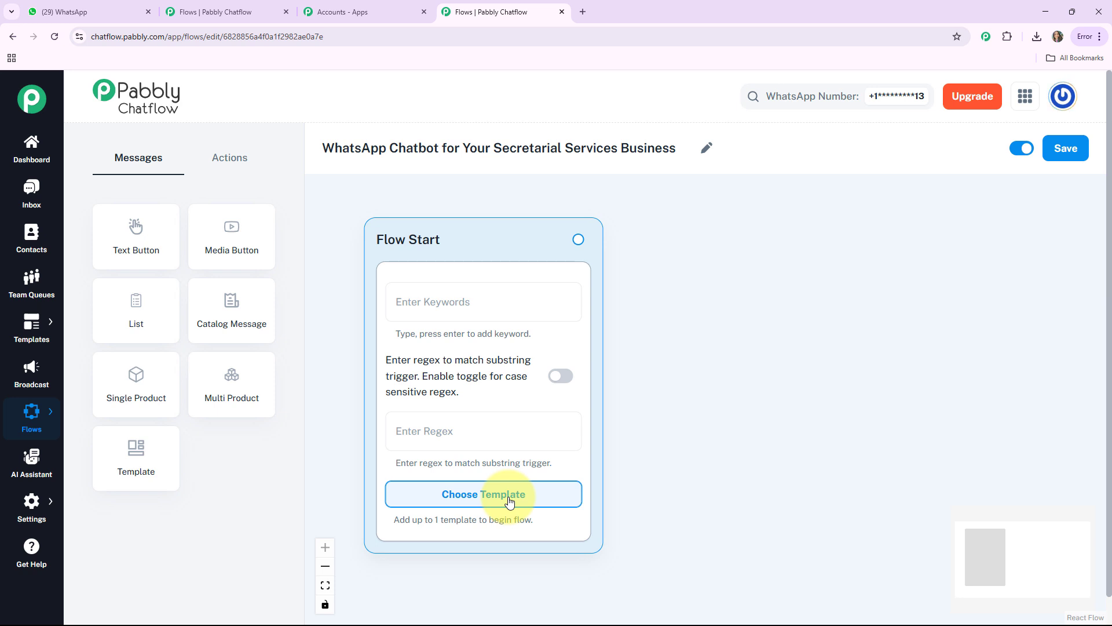
{"action": "left_click", "coordinate": [434, 427]}
{"action": "type", "text": "[\\s\\S]+"}
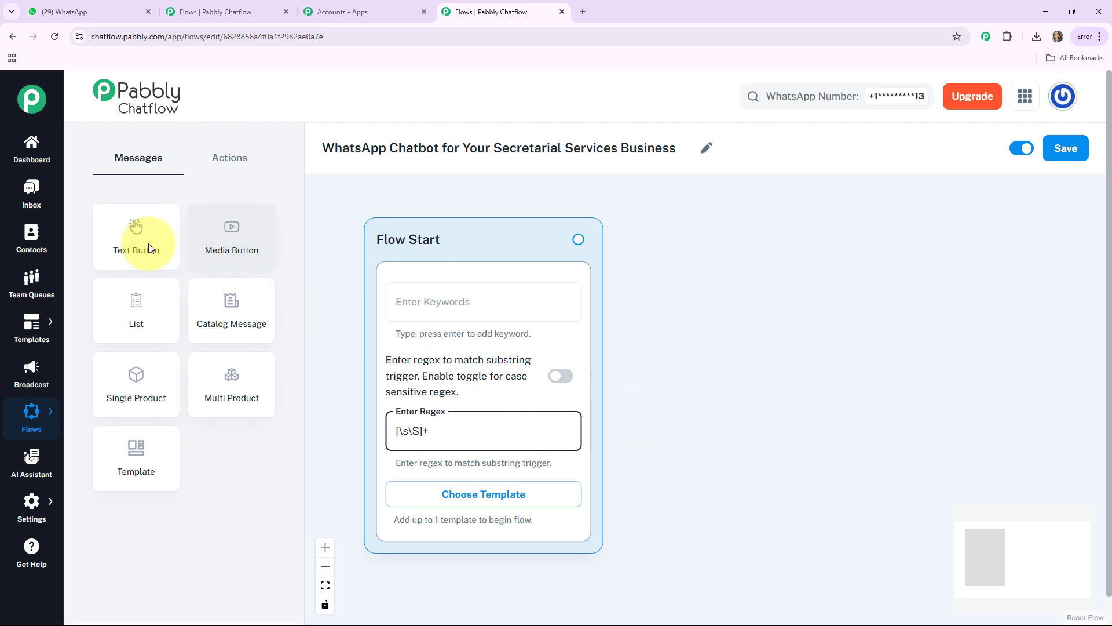
Add a Text Button message node beside Flow Start and paste the welcome message ending with "*How Can I Help You Today?*"
{"action": "left_click", "coordinate": [137, 241]}
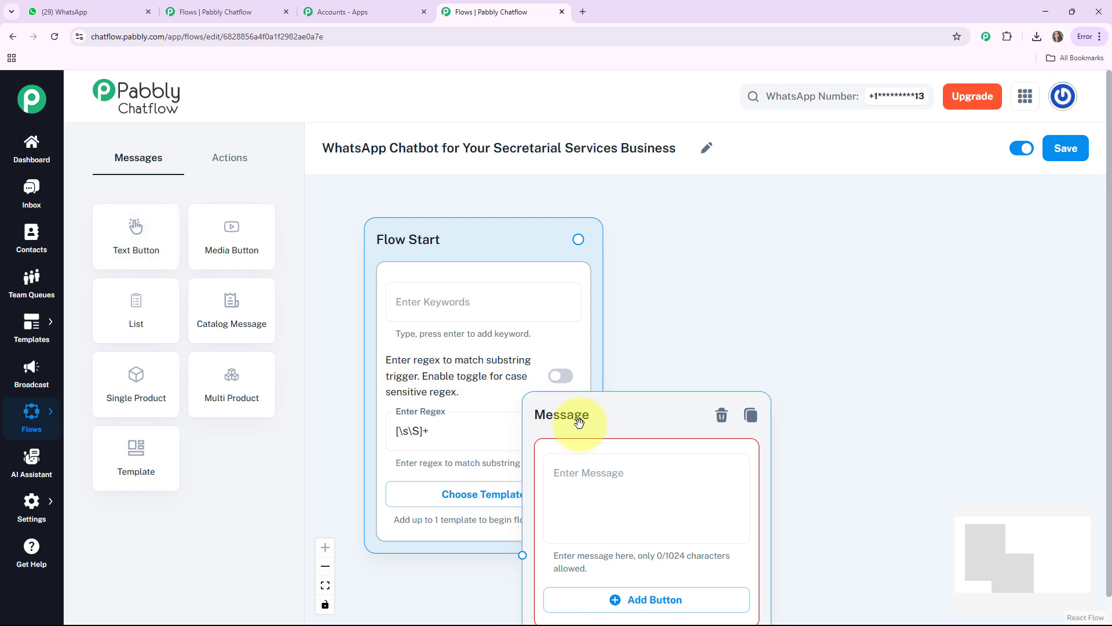
{"action": "left_click_drag", "start_coordinate": [579, 415], "coordinate": [707, 255]}
{"action": "left_click", "coordinate": [728, 336]}
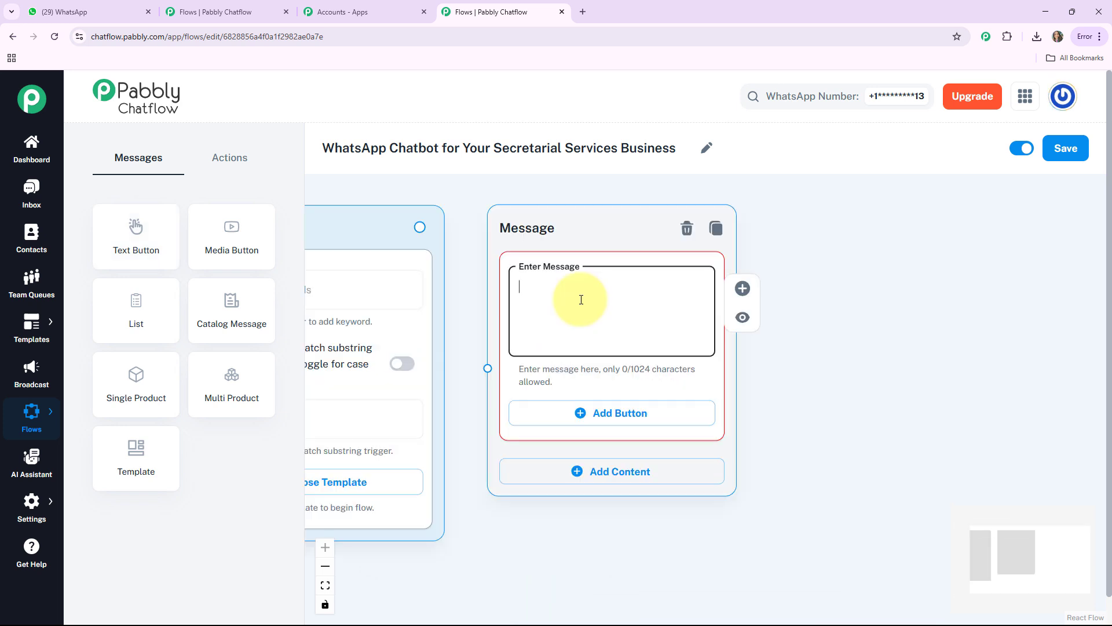
{"action": "key", "text": "ctrl+v"}
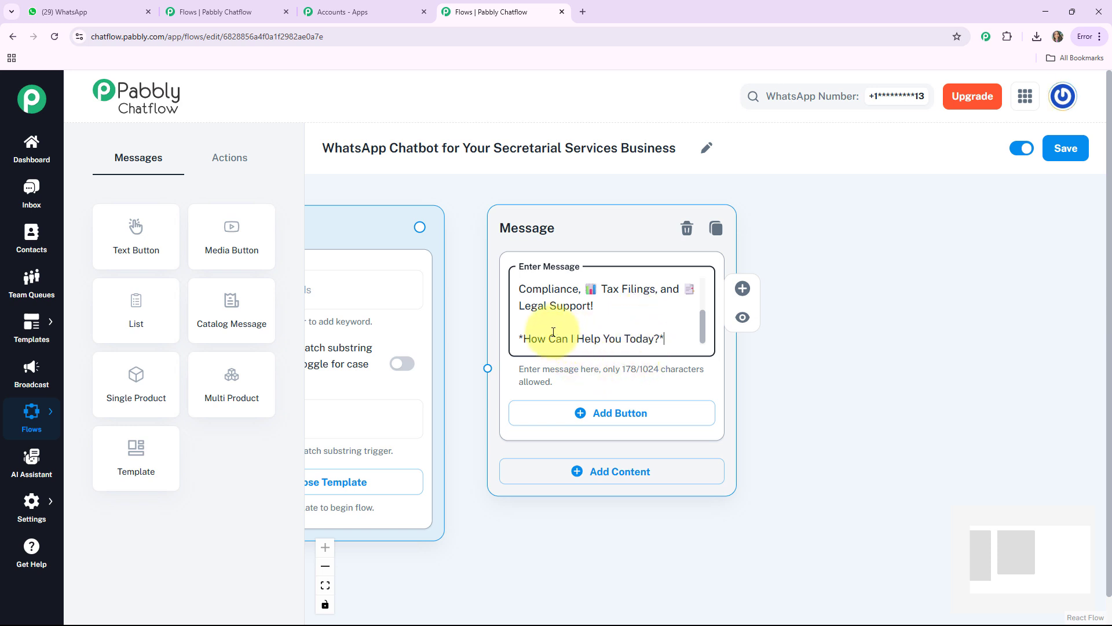
Add three buttons to the welcome message: "Registration 🏢", "GST & Income Tax 📈" and "Support 📞"
{"action": "left_click", "coordinate": [607, 423]}
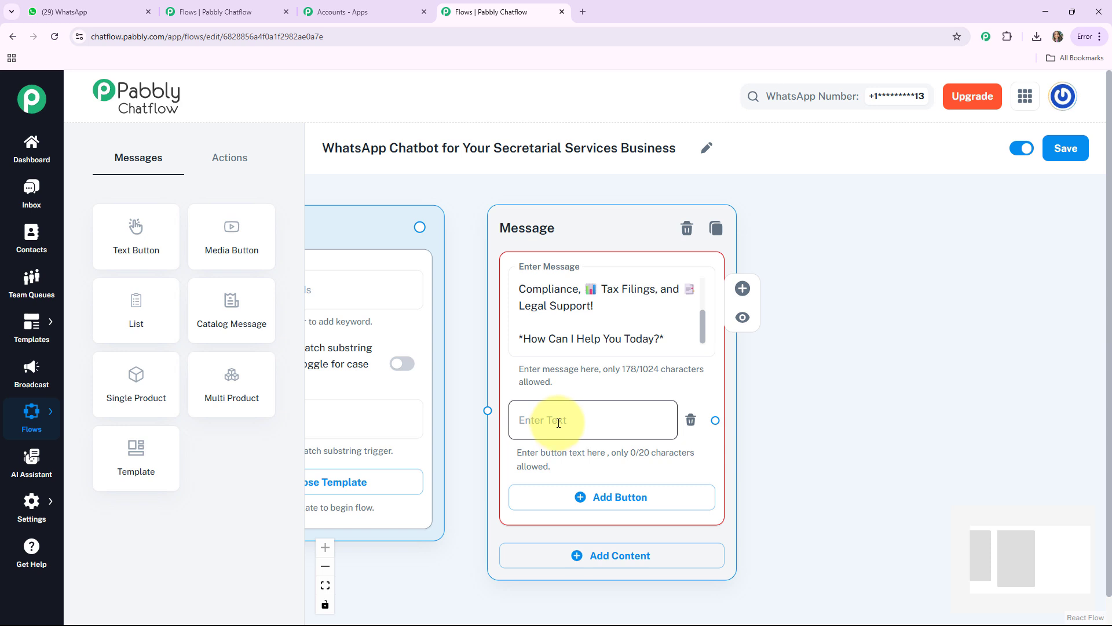
{"action": "left_click", "coordinate": [558, 422]}
{"action": "type", "text": "Registration 🏢"}
{"action": "left_click", "coordinate": [623, 499]}
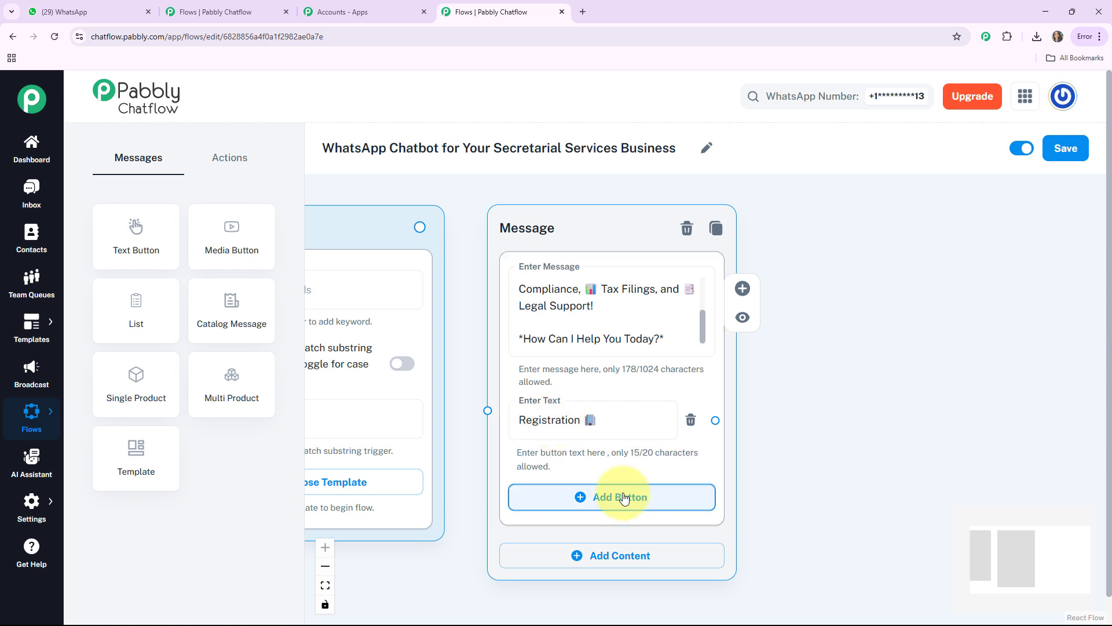
{"action": "left_click", "coordinate": [623, 497]}
{"action": "left_click", "coordinate": [541, 506]}
{"action": "type", "text": "GST & Income Tax 📈"}
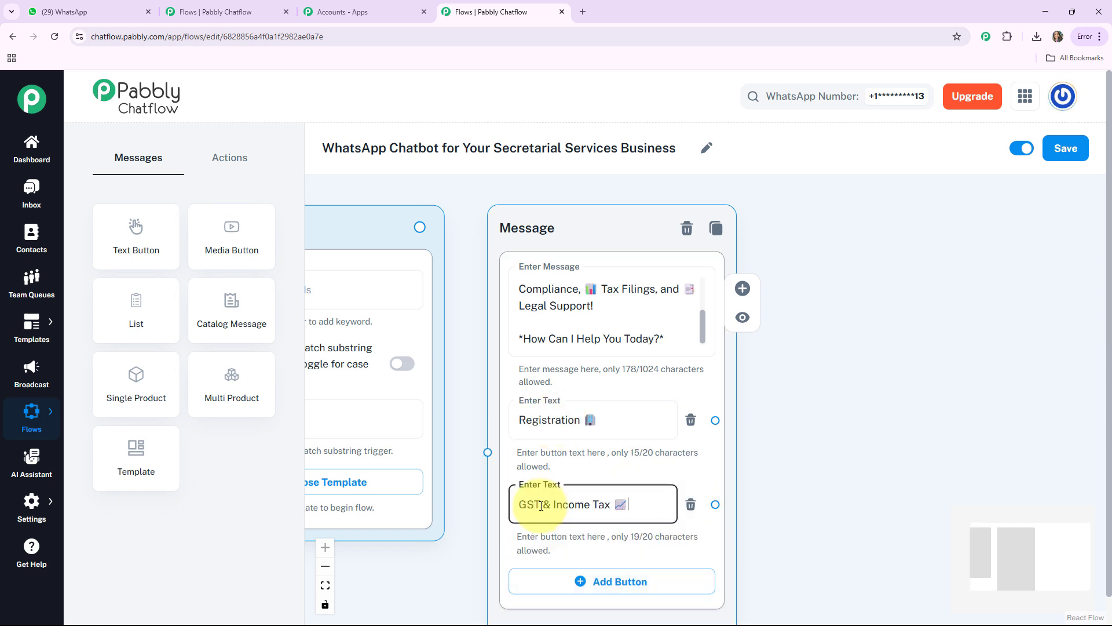
{"action": "left_click_drag", "start_coordinate": [743, 571], "coordinate": [733, 455]}
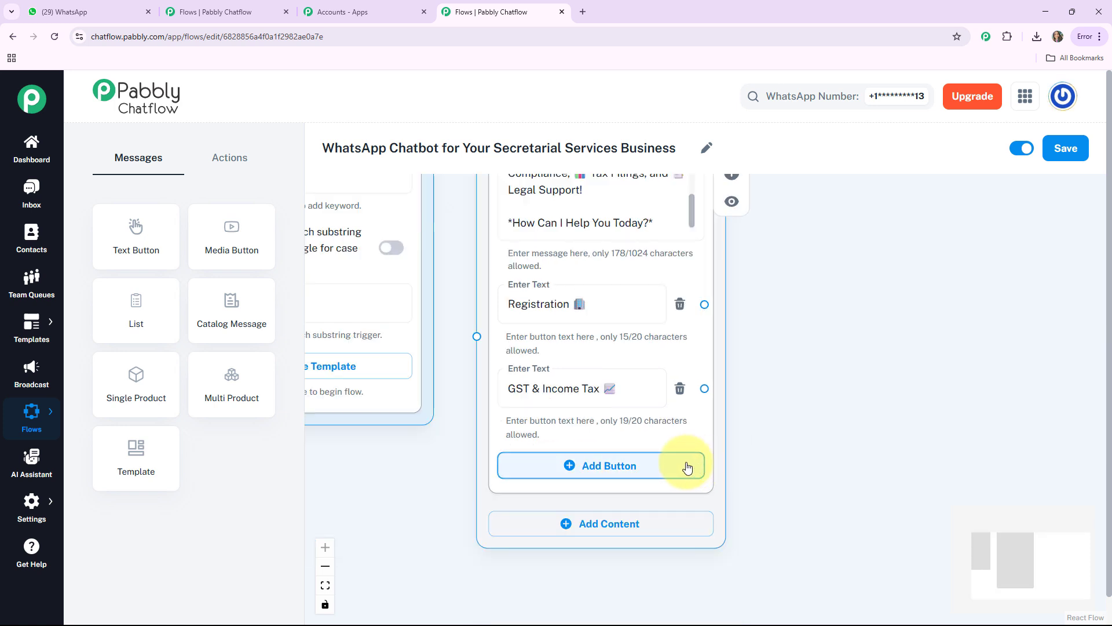
{"action": "left_click", "coordinate": [582, 470]}
{"action": "left_click", "coordinate": [575, 470]}
{"action": "type", "text": "Support 📞"}
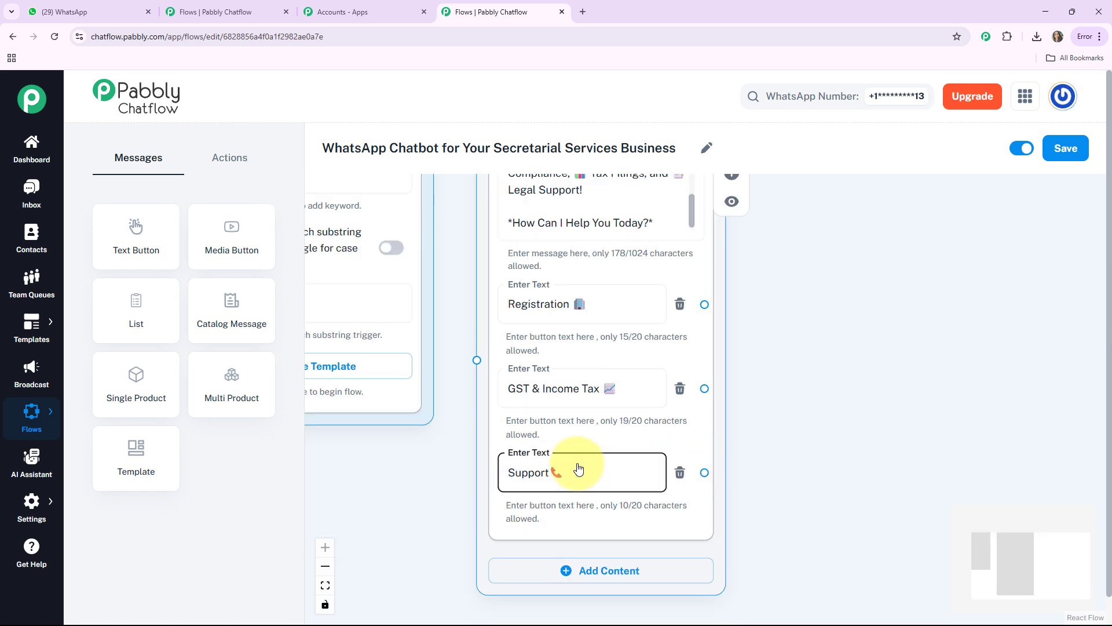
Connect Flow Start to the welcome message node and move that node slightly closer to it
{"action": "left_click_drag", "start_coordinate": [460, 319], "coordinate": [482, 456]}
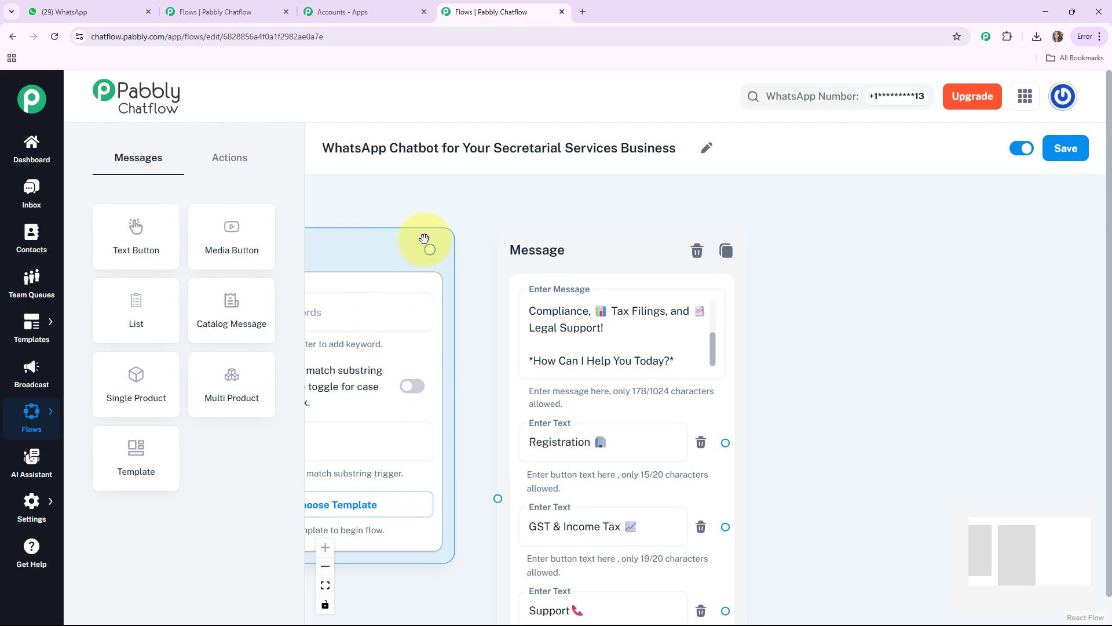
{"action": "left_click_drag", "start_coordinate": [365, 232], "coordinate": [437, 216]}
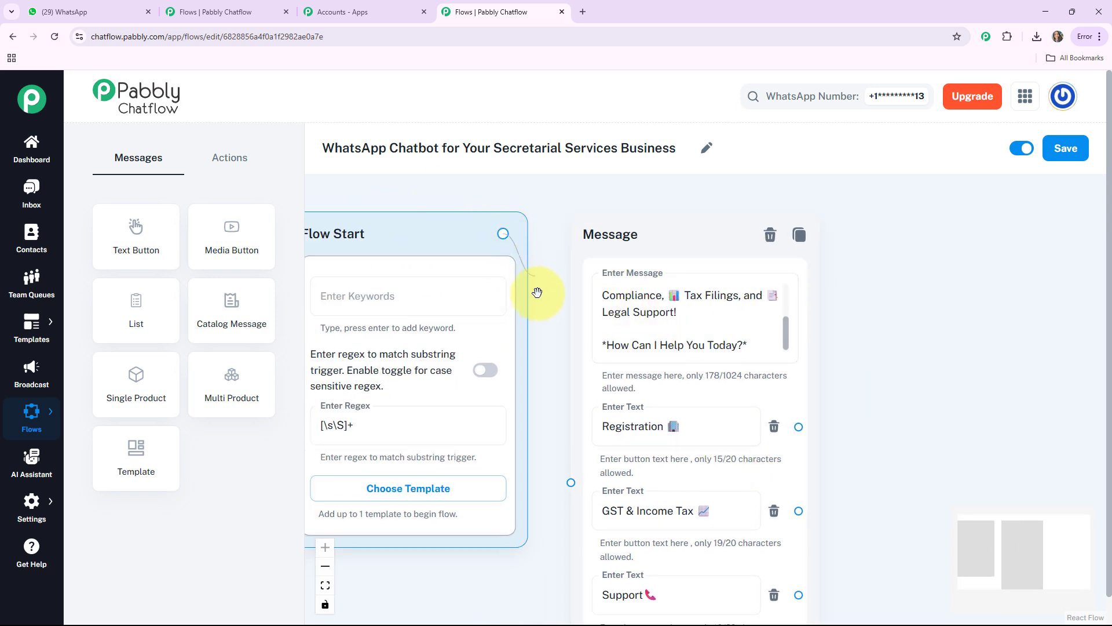
{"action": "left_click_drag", "start_coordinate": [555, 464], "coordinate": [569, 481]}
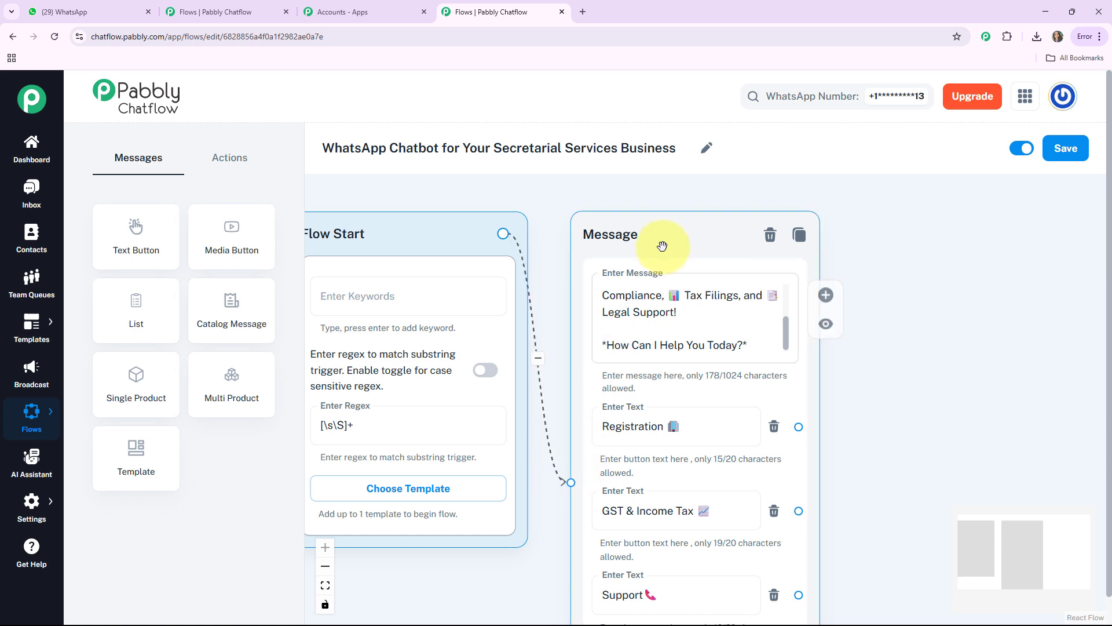
{"action": "left_click_drag", "start_coordinate": [663, 244], "coordinate": [638, 237]}
{"action": "left_click_drag", "start_coordinate": [885, 409], "coordinate": [725, 311]}
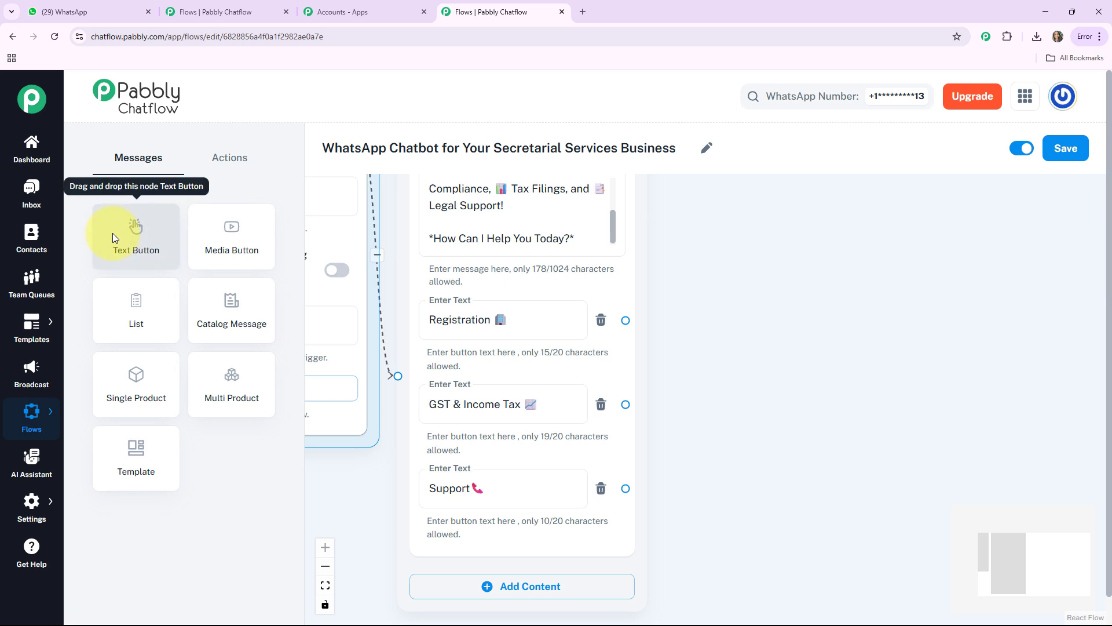
{"action": "left_click_drag", "start_coordinate": [112, 233], "coordinate": [291, 360]}
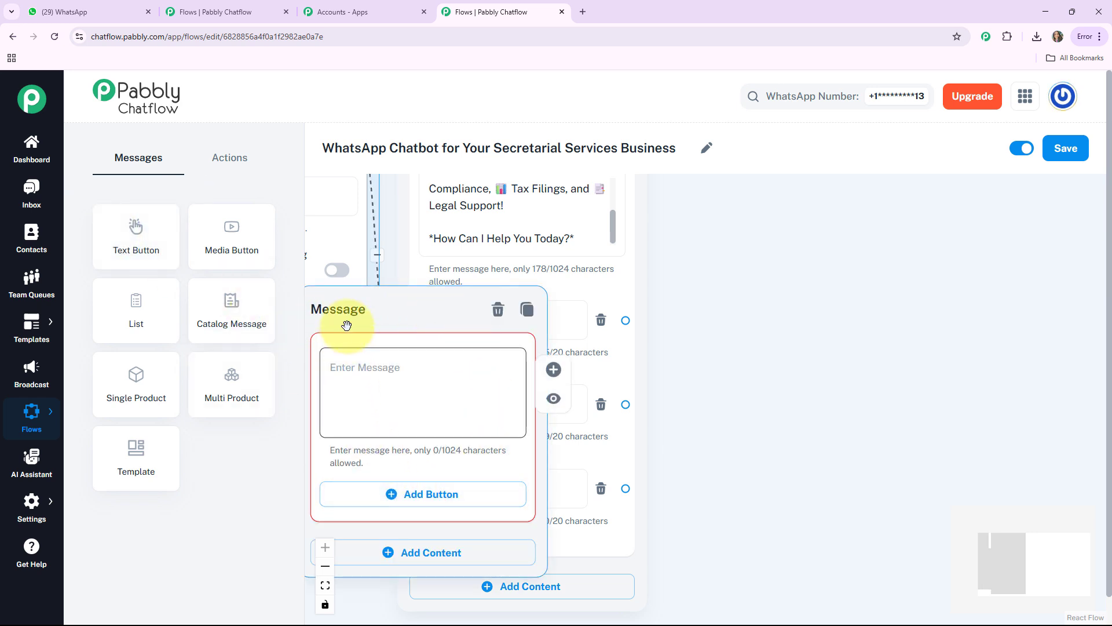
{"action": "left_click_drag", "start_coordinate": [389, 308], "coordinate": [777, 213]}
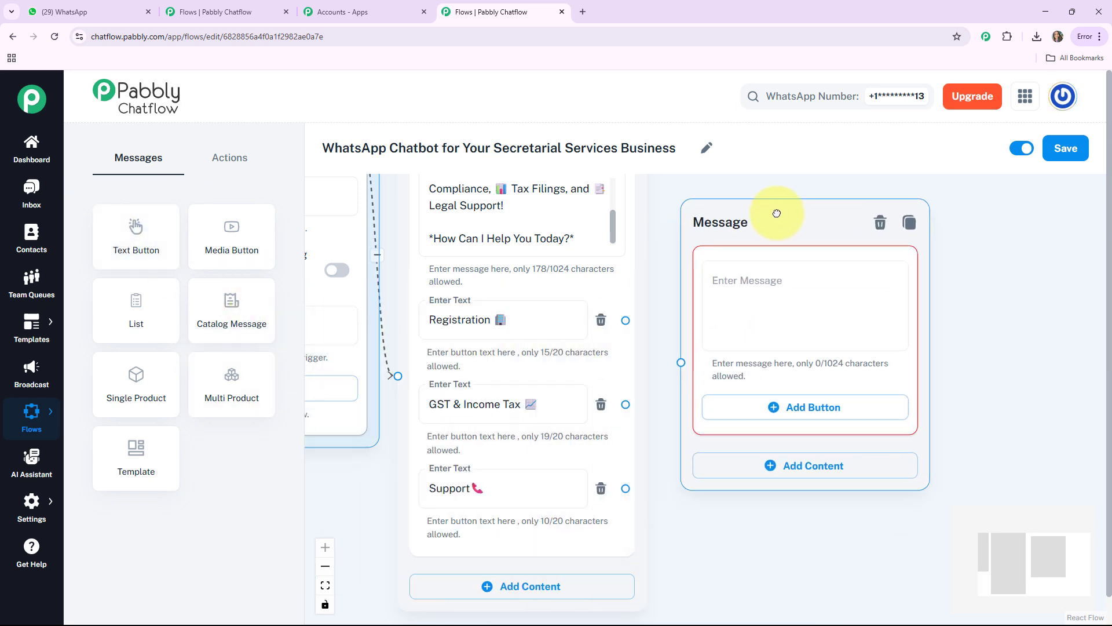
{"action": "left_click", "coordinate": [701, 288]}
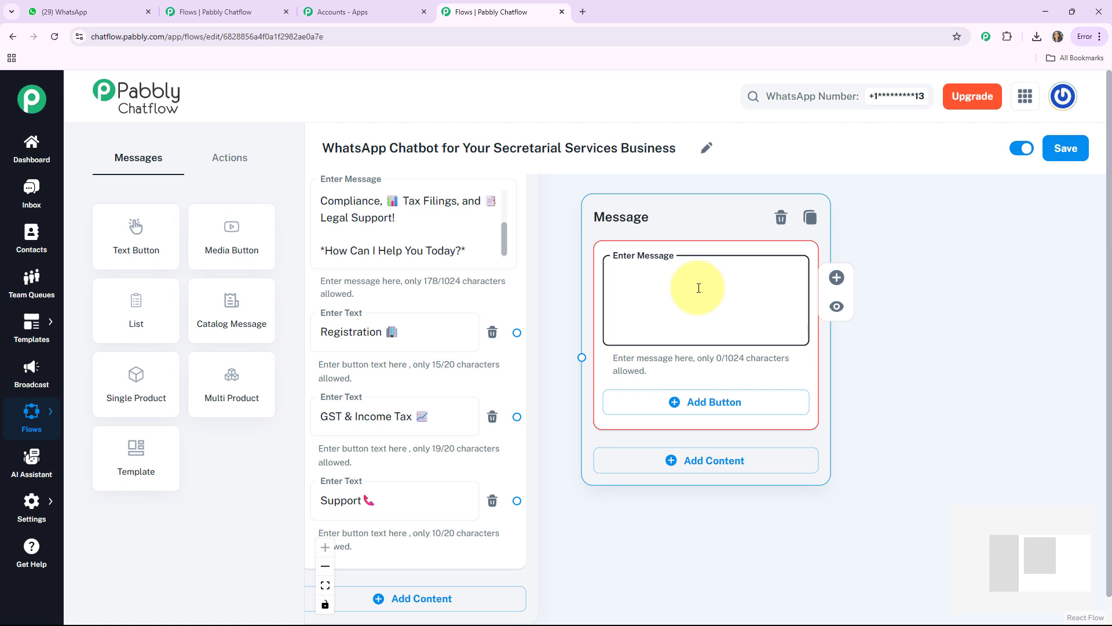
{"action": "key", "text": "ctrl+v"}
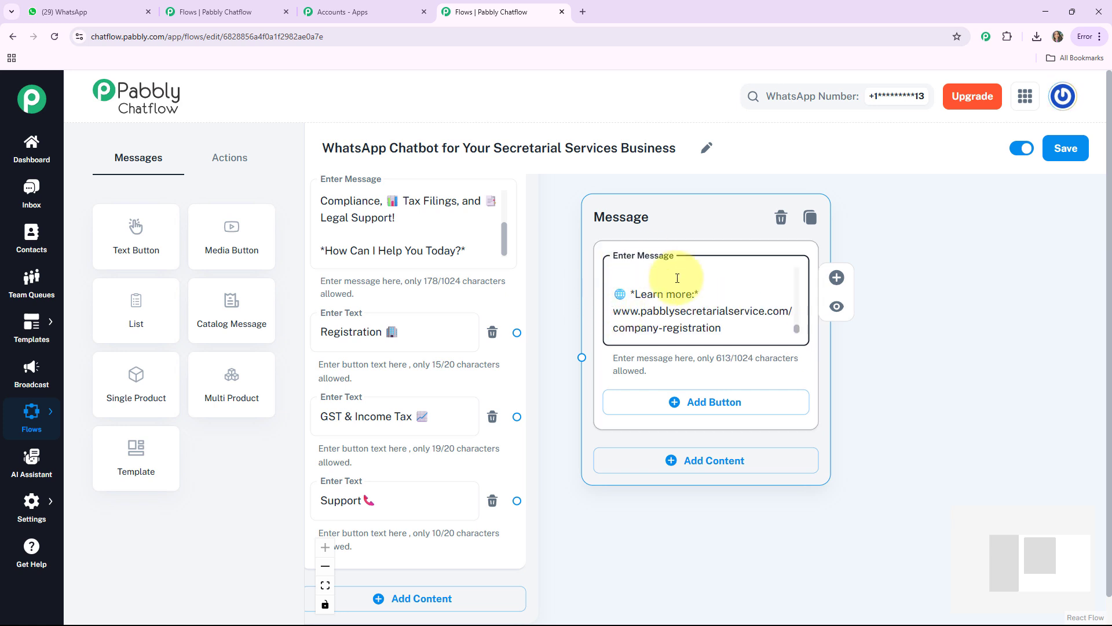
Add a "Book Consultation📅" button to the company registration message
{"action": "left_click", "coordinate": [681, 402]}
{"action": "left_click", "coordinate": [646, 409]}
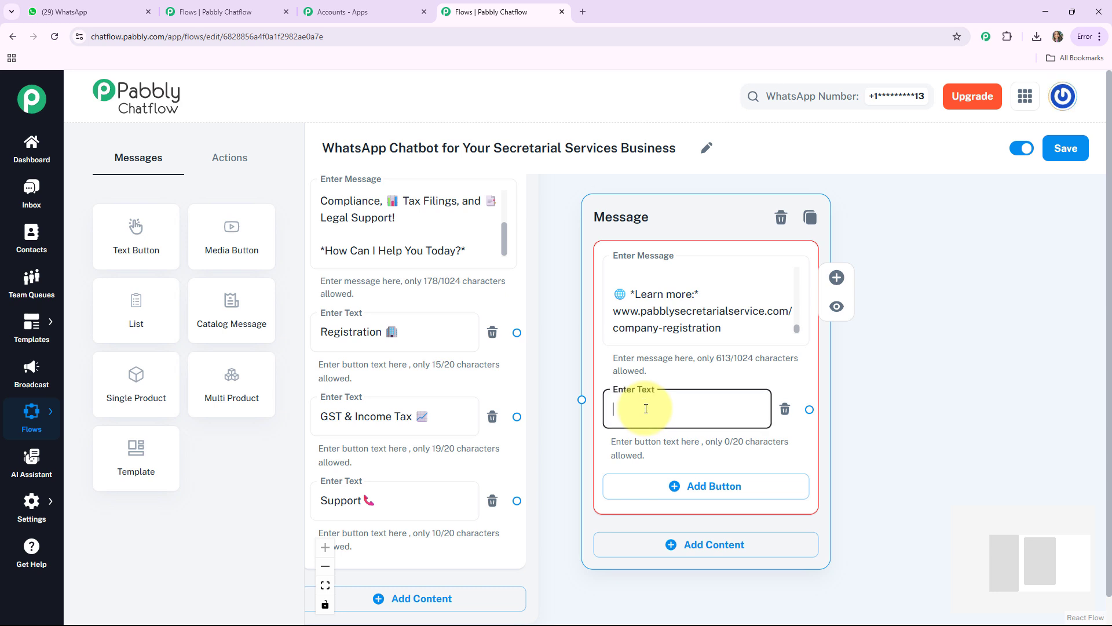
{"action": "type", "text": "Book Consultation📅"}
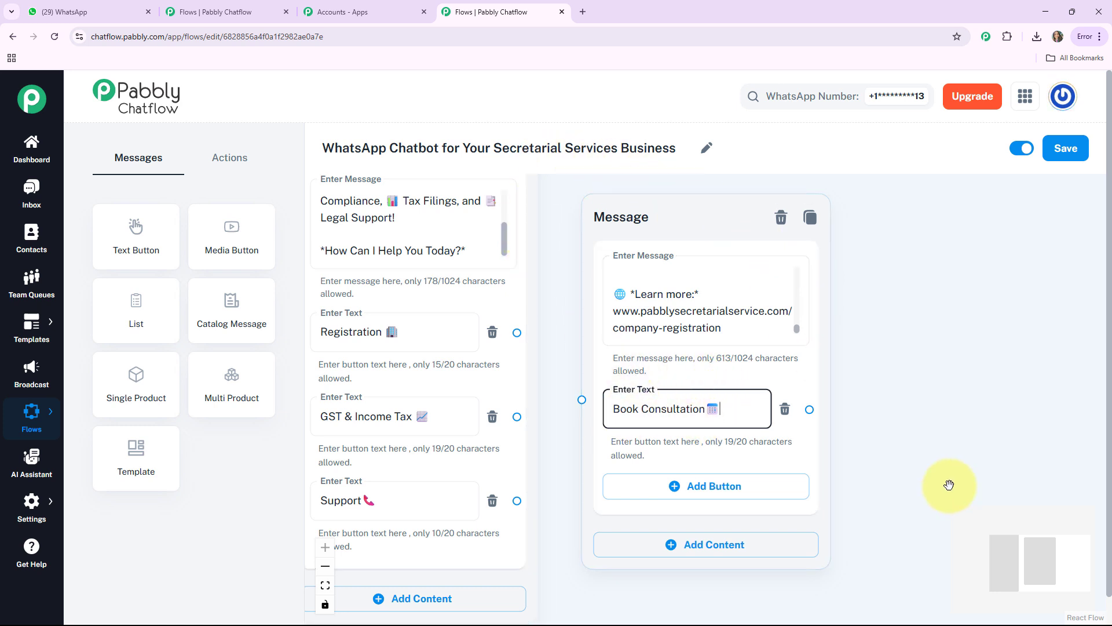
{"action": "left_click_drag", "start_coordinate": [949, 486], "coordinate": [891, 389]}
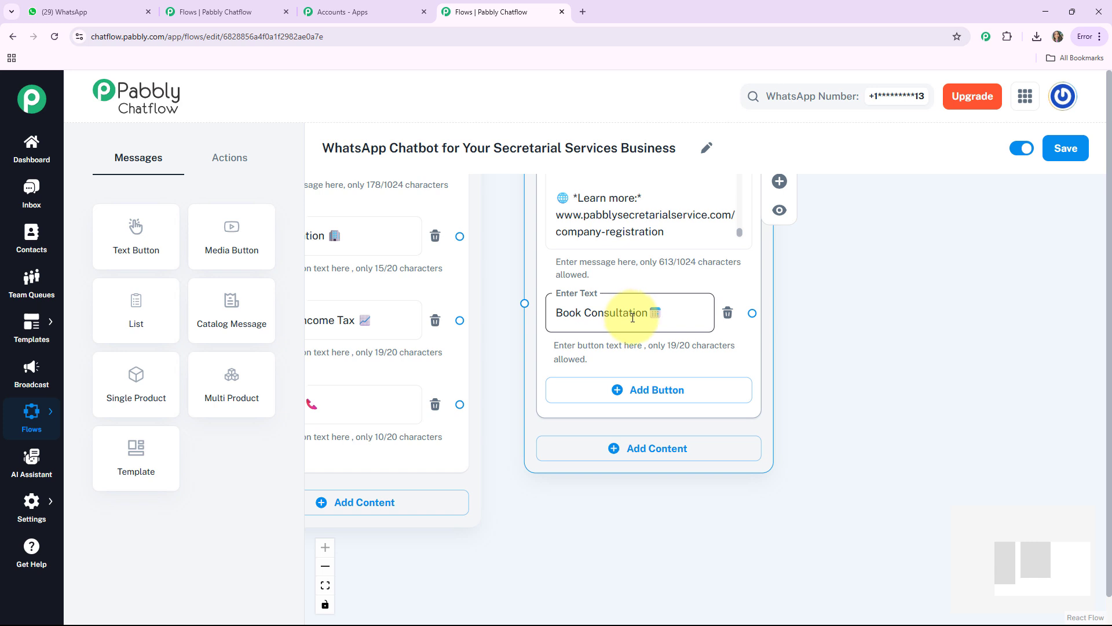
Add a "Not Now" button to the company registration message and connect the welcome message's "Registration" button to that message
{"action": "left_click", "coordinate": [621, 394]}
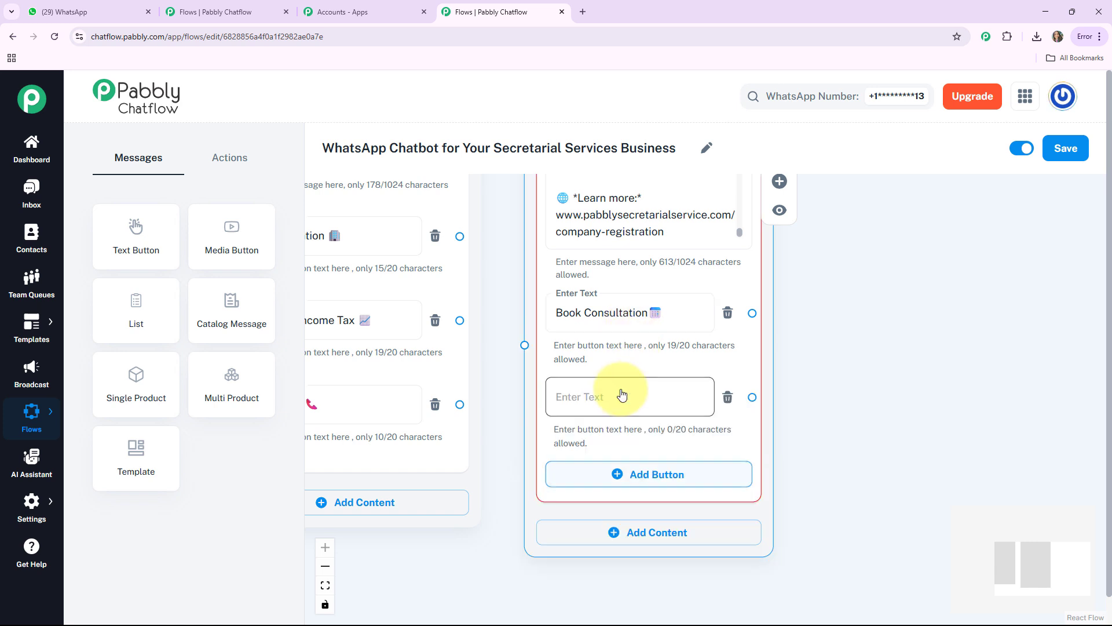
{"action": "left_click", "coordinate": [610, 394]}
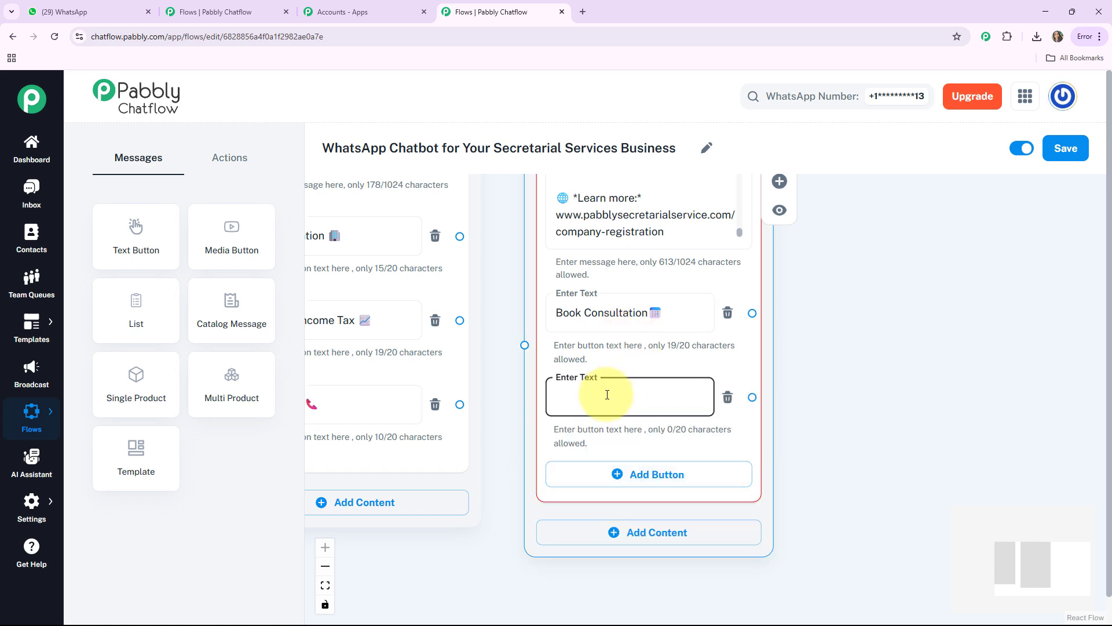
{"action": "type", "text": "Not Now"}
{"action": "left_click", "coordinate": [789, 367]}
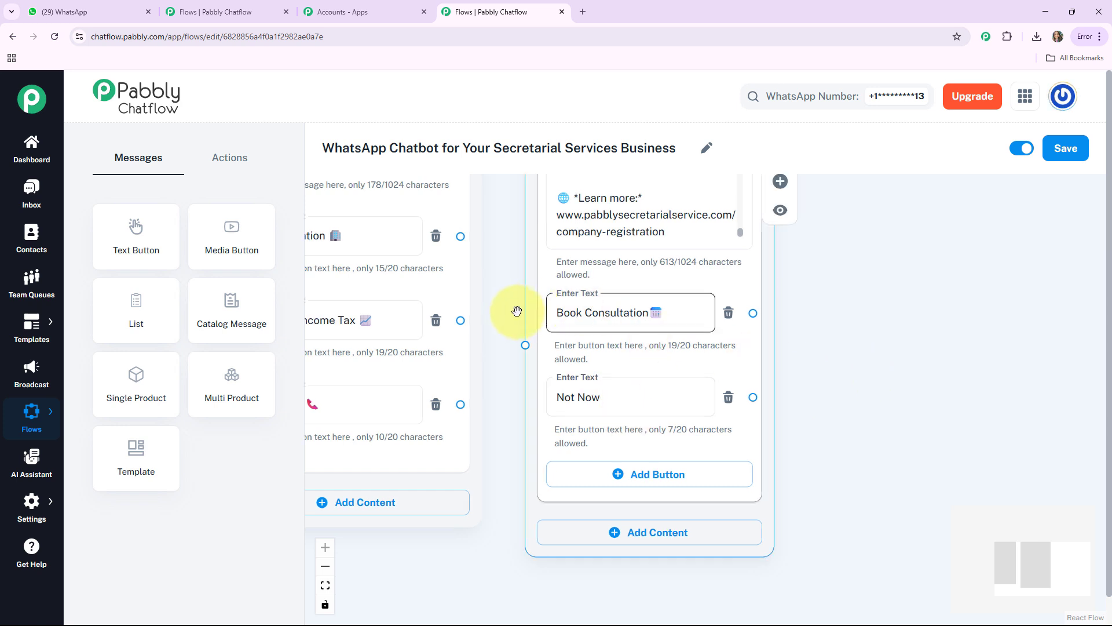
{"action": "left_click_drag", "start_coordinate": [526, 308], "coordinate": [578, 339]}
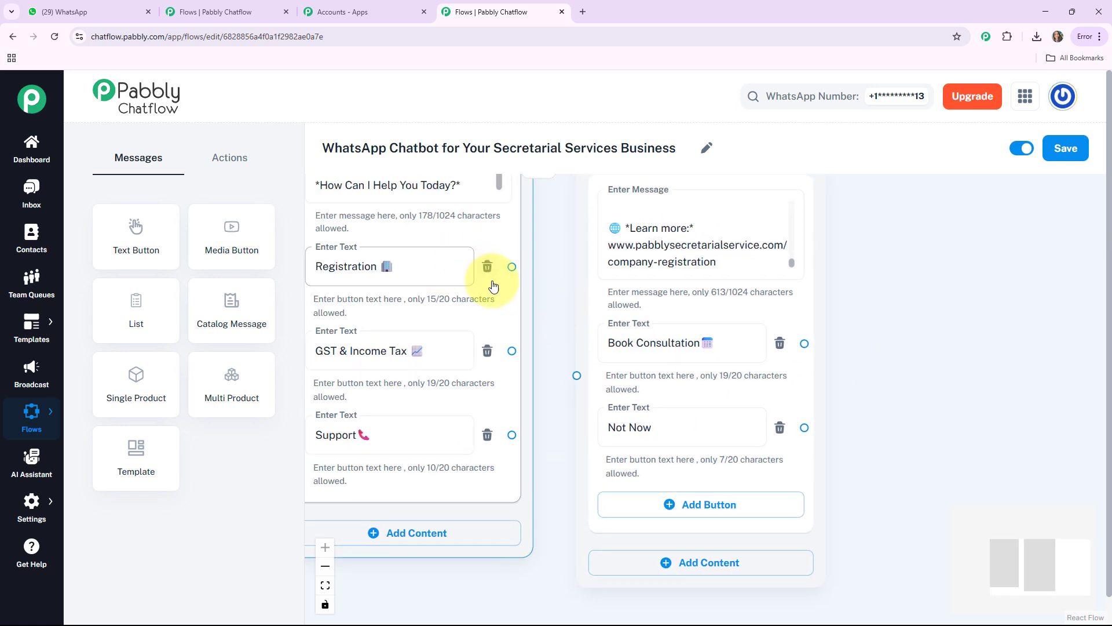
{"action": "left_click_drag", "start_coordinate": [512, 266], "coordinate": [576, 376]}
Create a Text + Button message linked from "Book Consultation", thanking the customer for booking and saying "*Our team will contact you soon*"
{"action": "left_click_drag", "start_coordinate": [951, 336], "coordinate": [837, 326]}
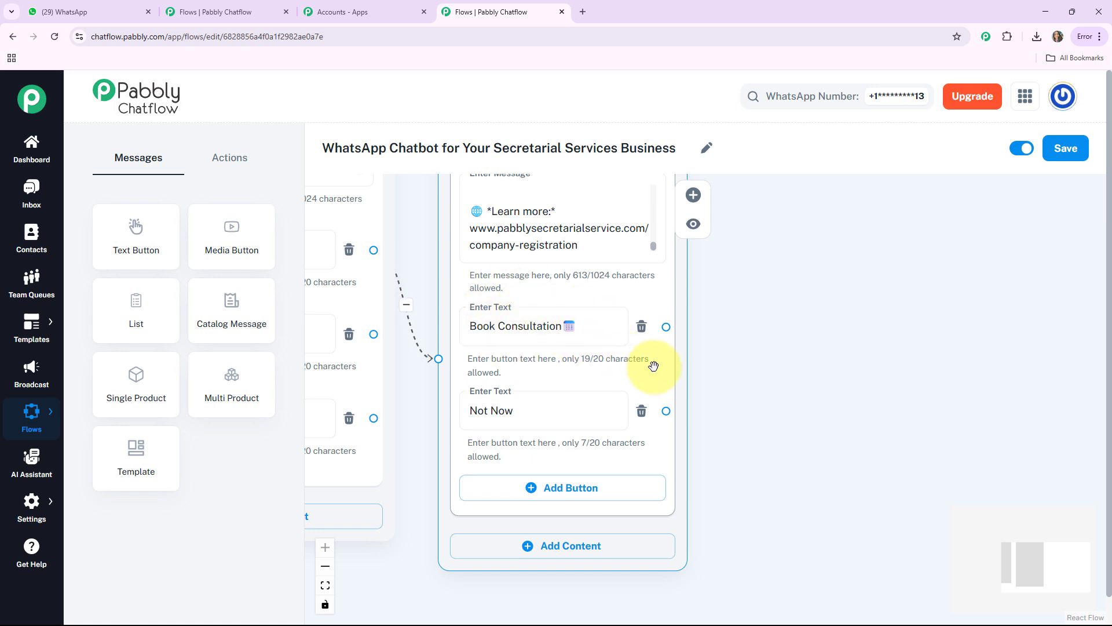
{"action": "left_click_drag", "start_coordinate": [667, 326], "coordinate": [779, 231]}
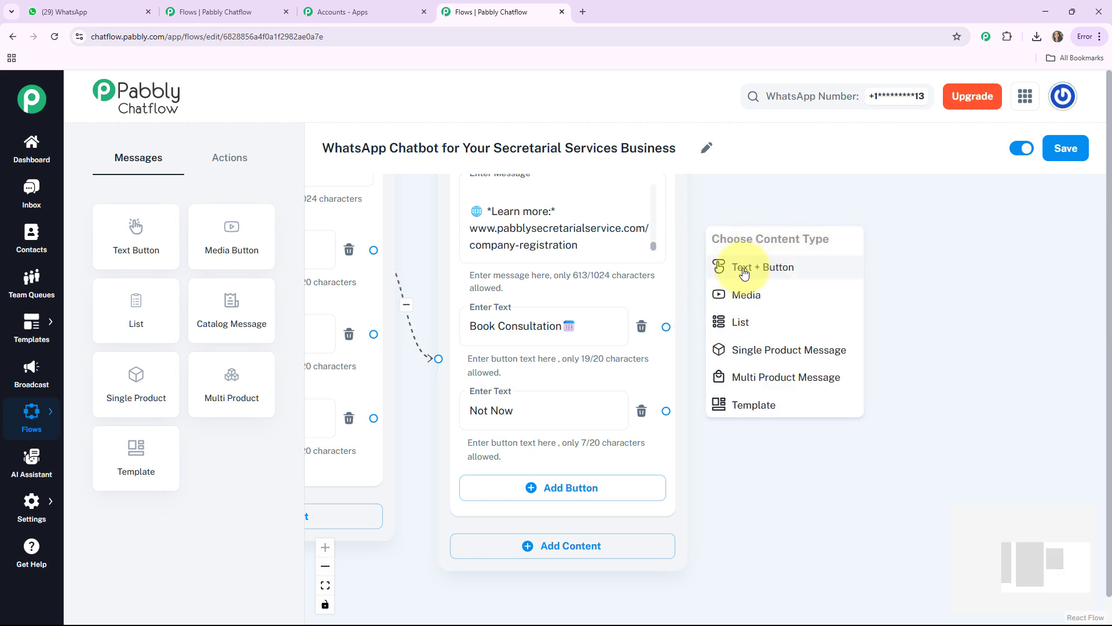
{"action": "left_click", "coordinate": [742, 271]}
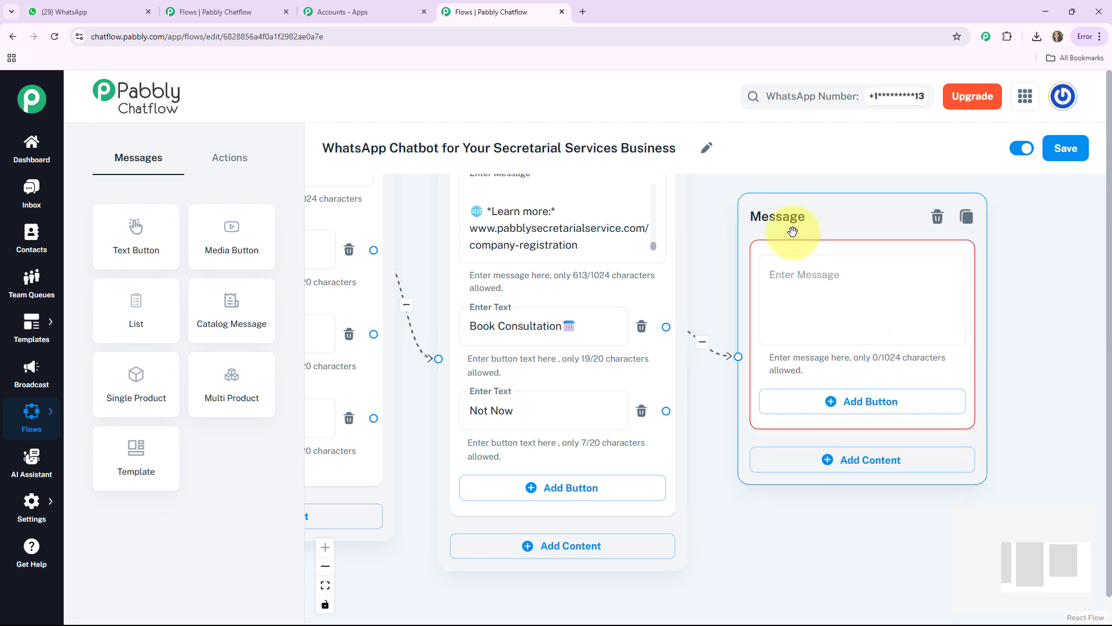
{"action": "left_click", "coordinate": [851, 276]}
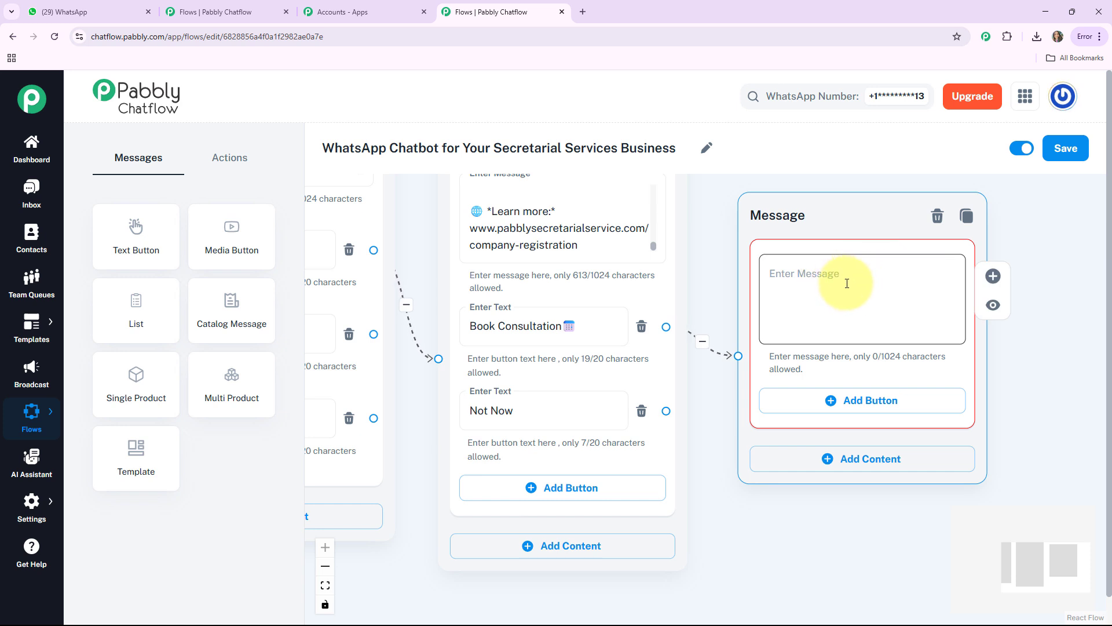
{"action": "type", "text": "*Thank you* for booking a consultation with us! 📅 🙌 *Our team will contact you soon*. 🤝 😊"}
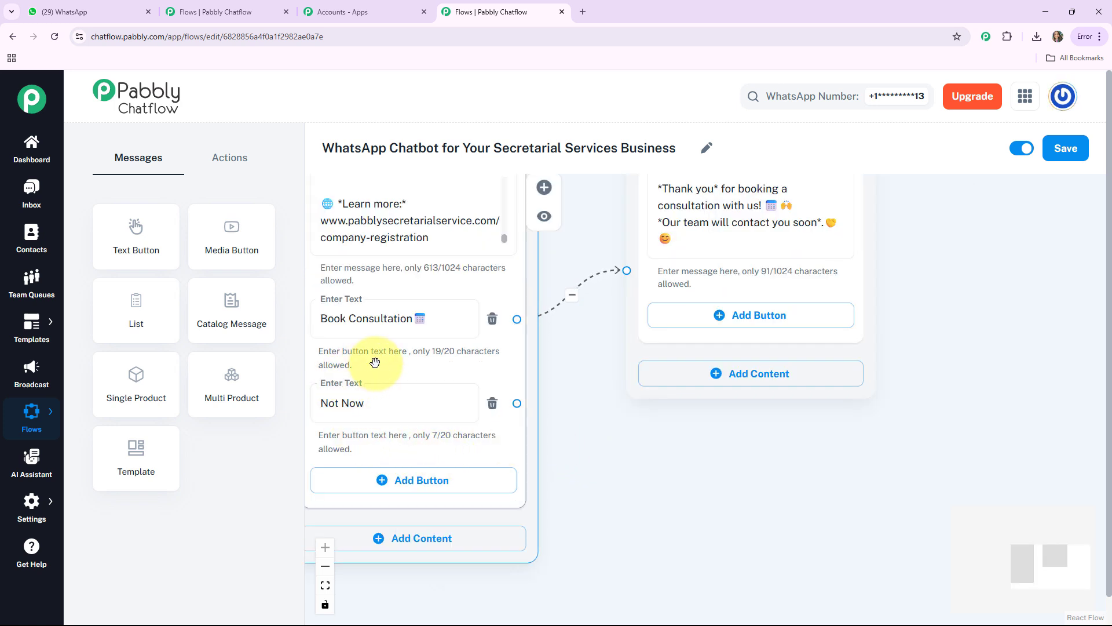
Create a Text + Button message linked from "Not Now" with the text ending "Just book a consultation at your convenience 📅✨"
{"action": "left_click", "coordinate": [453, 397]}
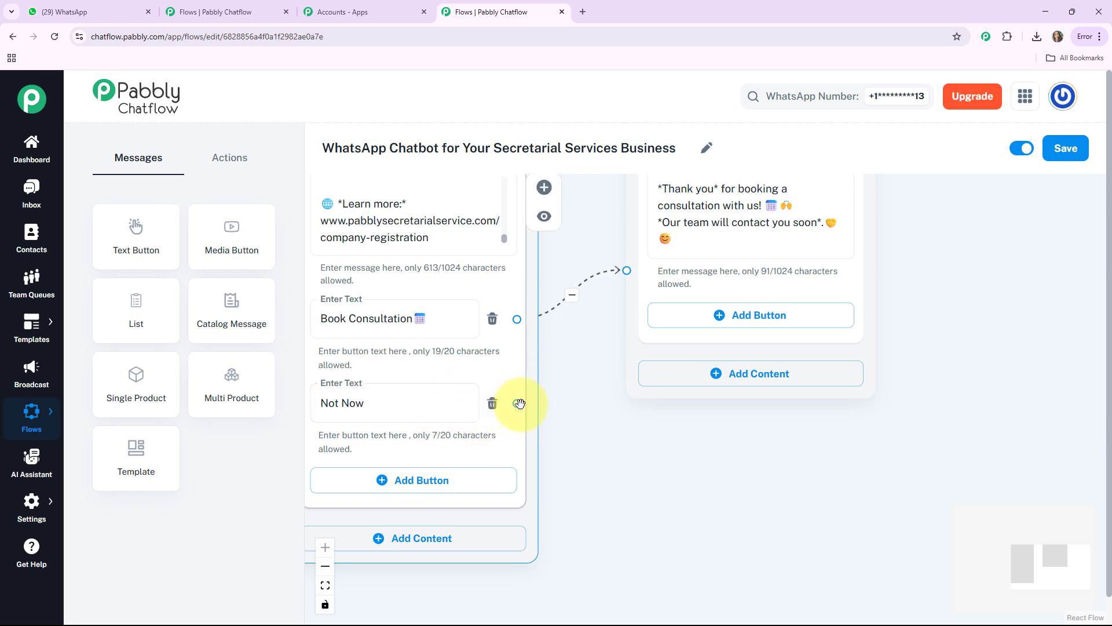
{"action": "left_click_drag", "start_coordinate": [519, 403], "coordinate": [653, 498]}
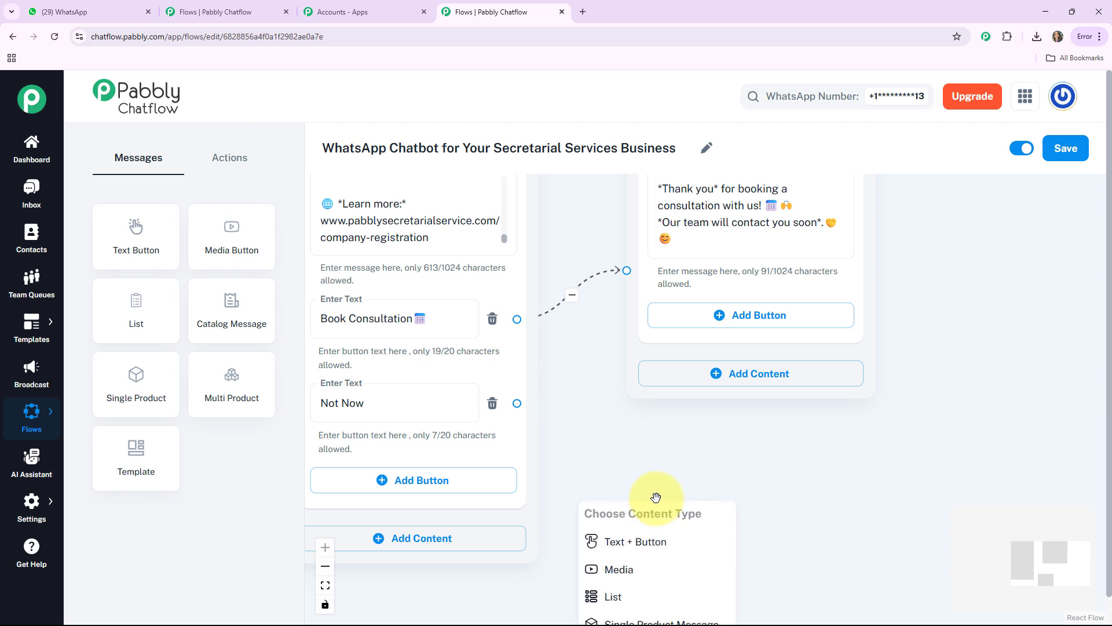
{"action": "left_click", "coordinate": [642, 542]}
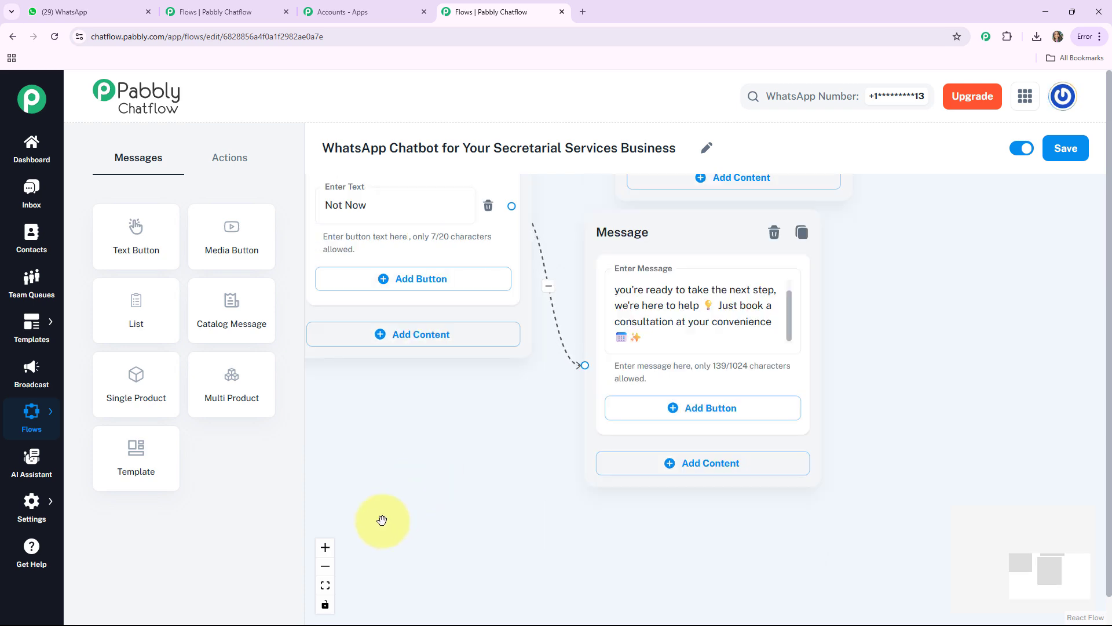
Move the company registration message node higher and add a new Text Button message node below it
{"action": "left_click", "coordinate": [325, 585]}
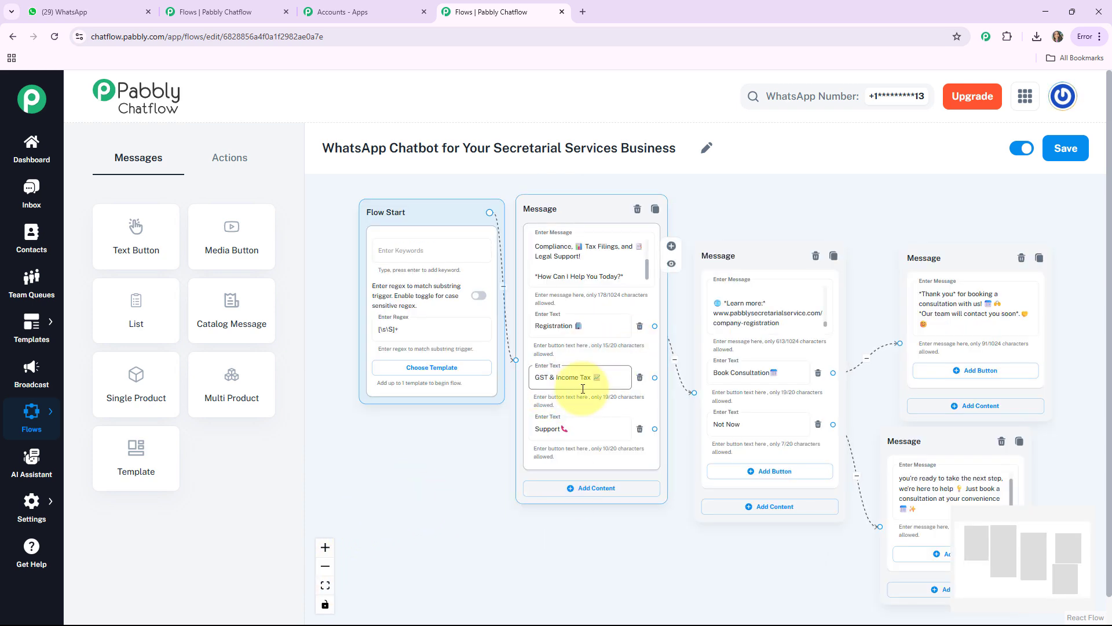
{"action": "left_click_drag", "start_coordinate": [733, 258], "coordinate": [739, 201]}
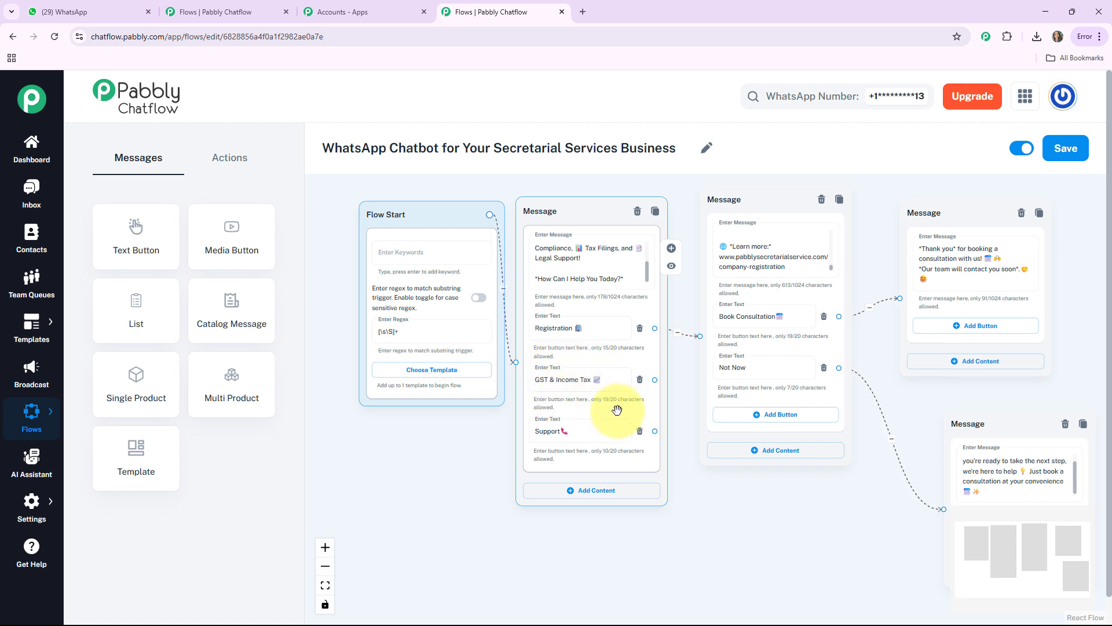
{"action": "left_click", "coordinate": [135, 245]}
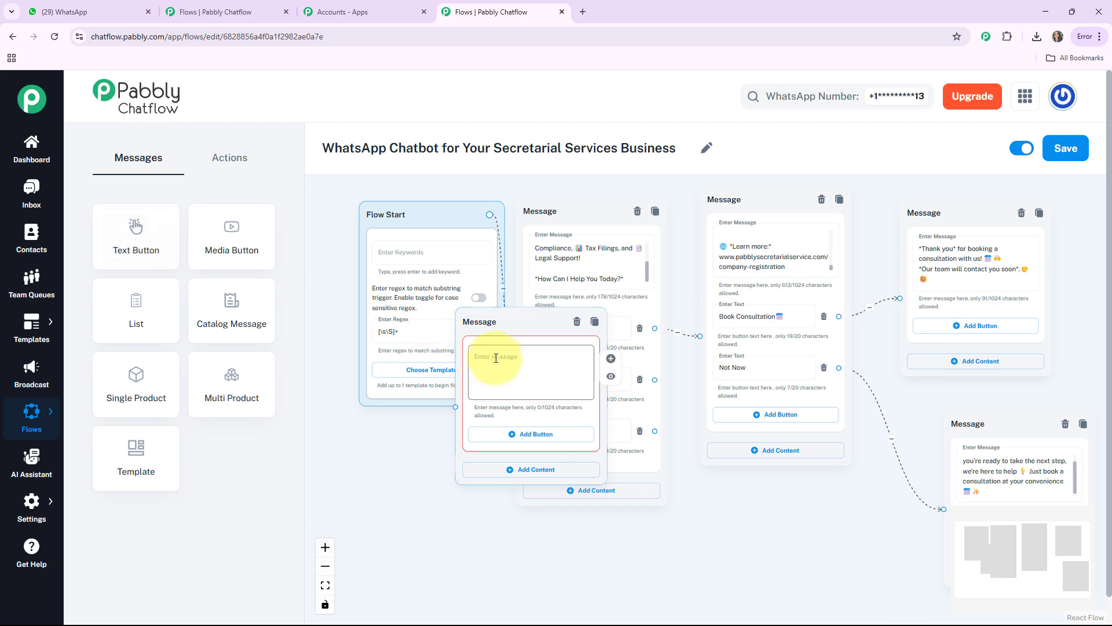
{"action": "left_click_drag", "start_coordinate": [511, 325], "coordinate": [743, 499]}
{"action": "left_click_drag", "start_coordinate": [594, 542], "coordinate": [440, 442]}
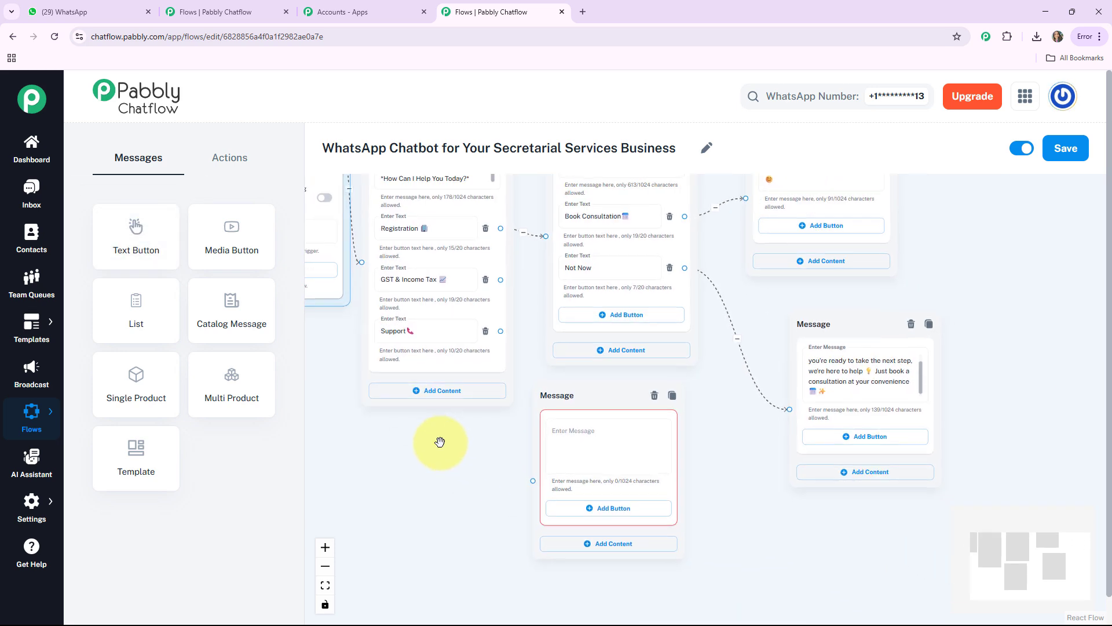
Paste the tax services text with "Pricing starts at just ₹999" into the new message and connect the "GST & Income Tax" button to it
{"action": "left_click", "coordinate": [598, 449]}
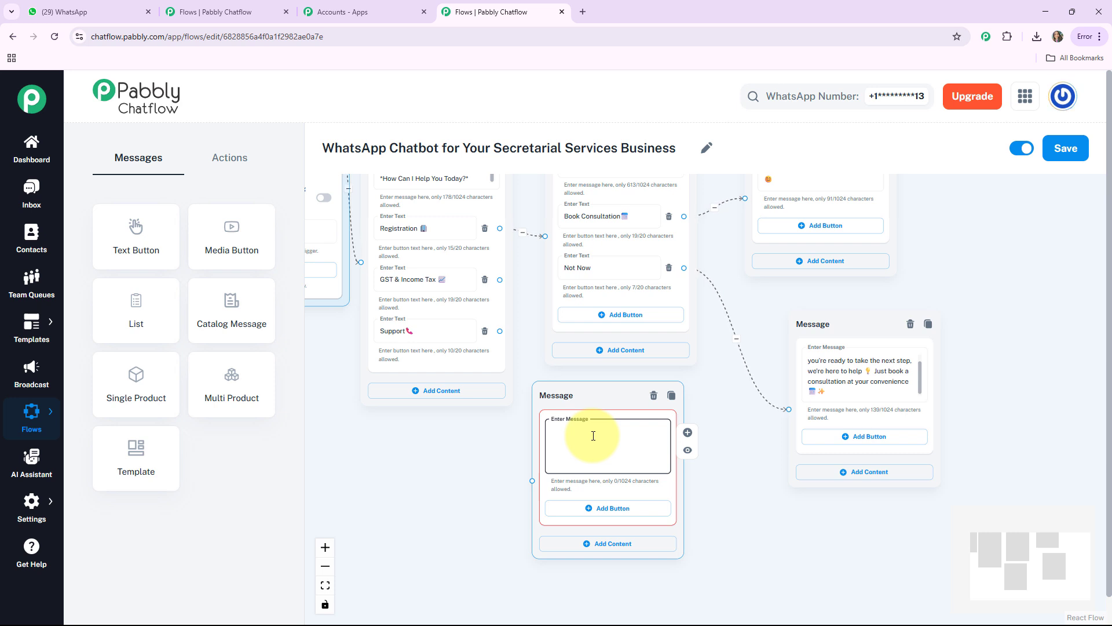
{"action": "key", "text": "ctrl+v"}
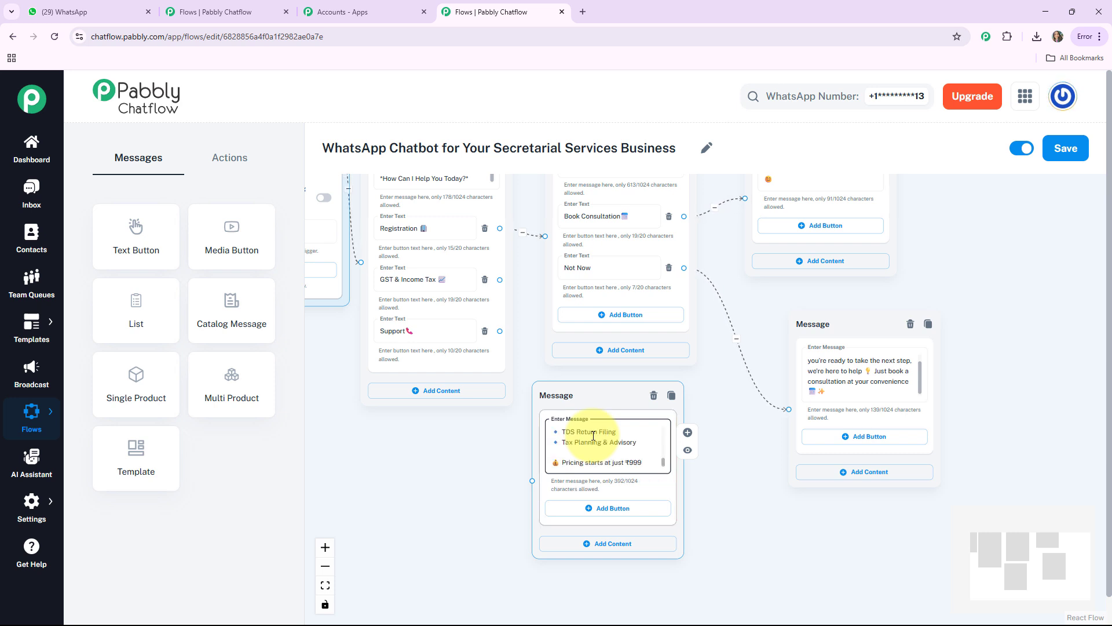
{"action": "left_click", "coordinate": [462, 308]}
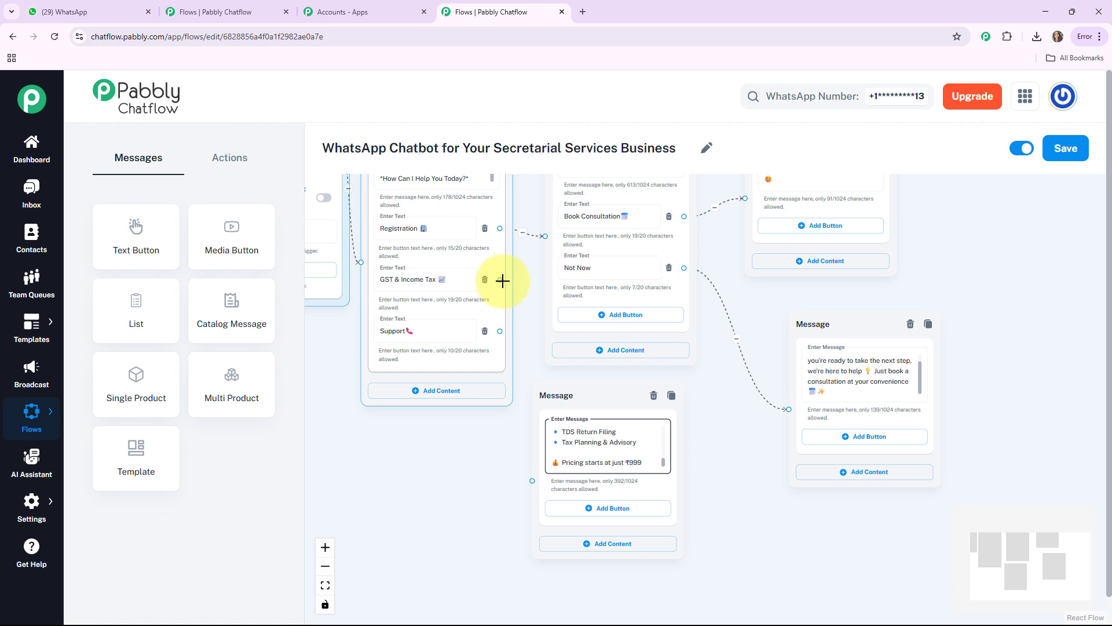
{"action": "left_click_drag", "start_coordinate": [499, 279], "coordinate": [529, 479]}
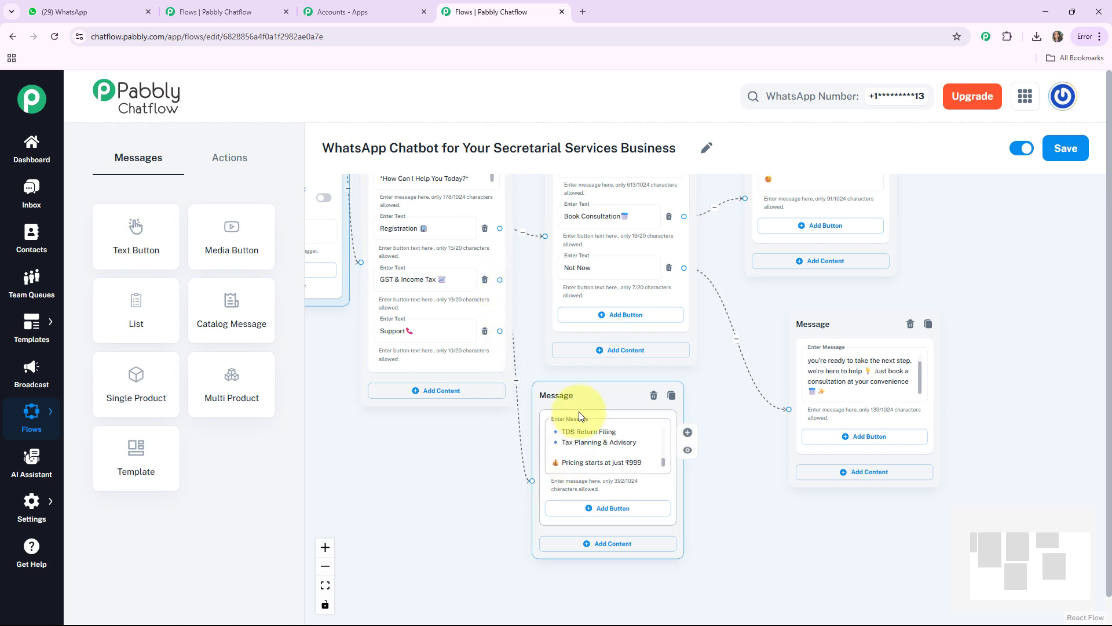
{"action": "left_click_drag", "start_coordinate": [593, 395], "coordinate": [639, 391]}
Add "Book Consultation📅" and "Not Now" buttons to the tax services message
{"action": "left_click_drag", "start_coordinate": [732, 583], "coordinate": [611, 552]}
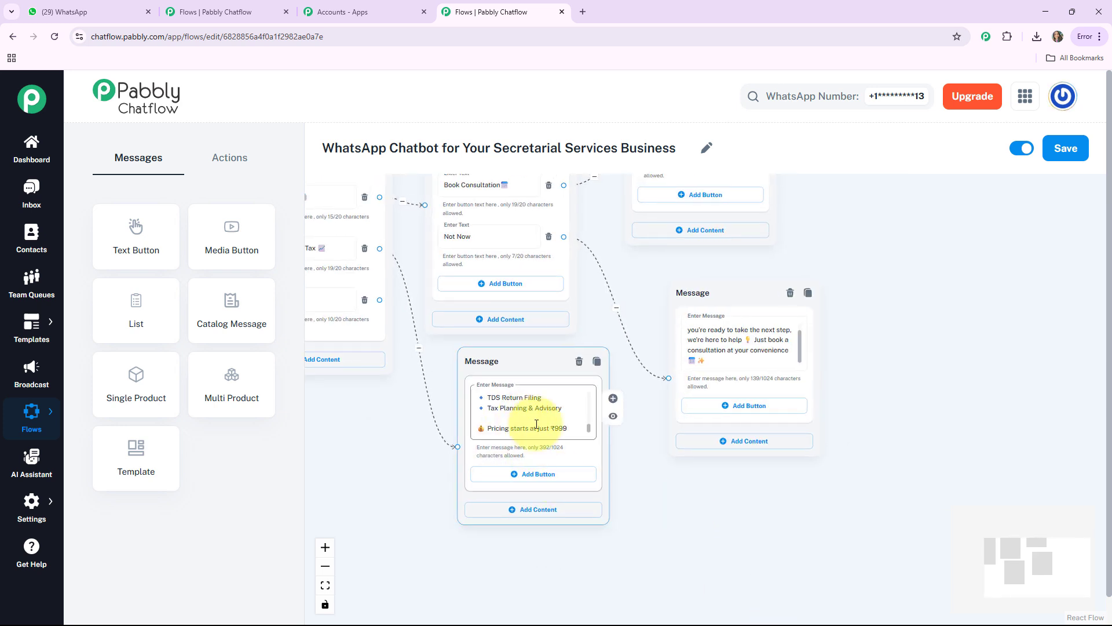
{"action": "left_click", "coordinate": [540, 475]}
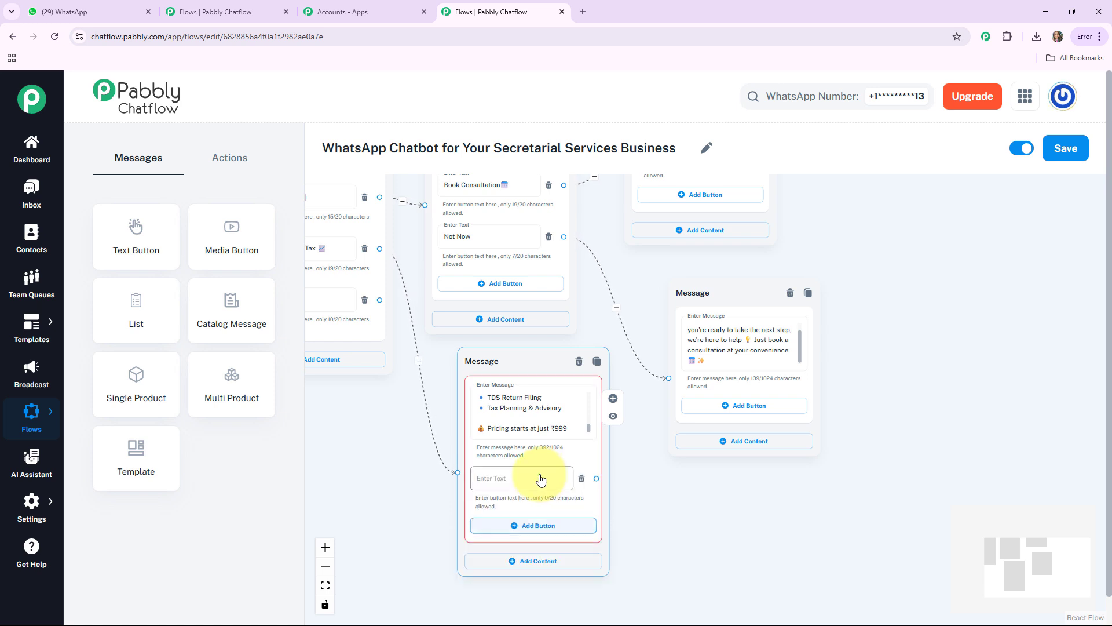
{"action": "left_click", "coordinate": [492, 478]}
{"action": "type", "text": "Book Consultation📅"}
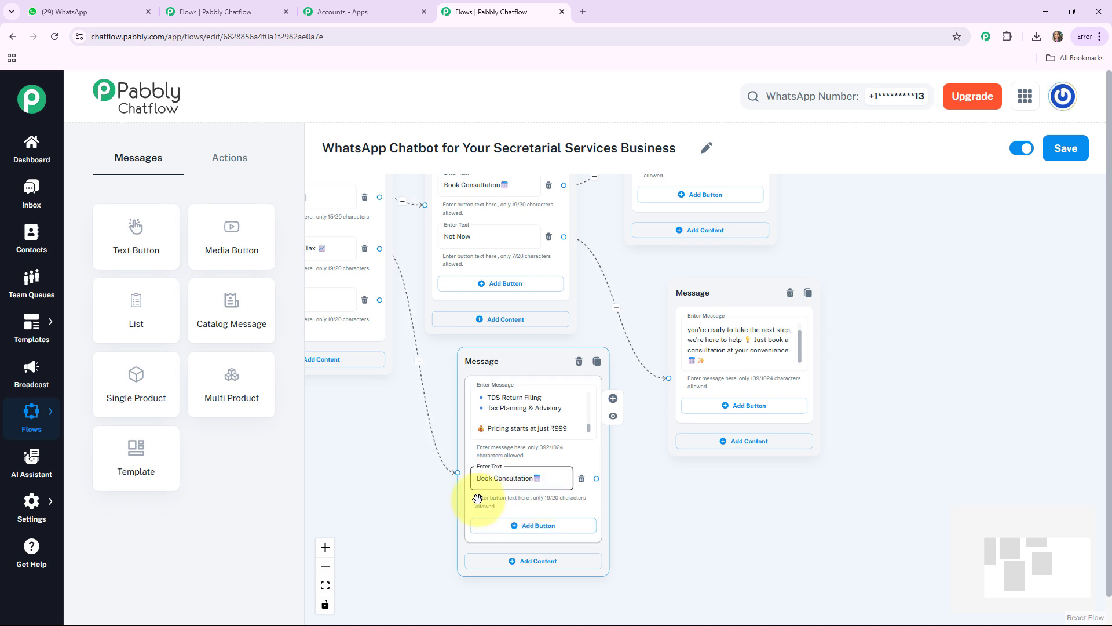
{"action": "left_click", "coordinate": [513, 529]}
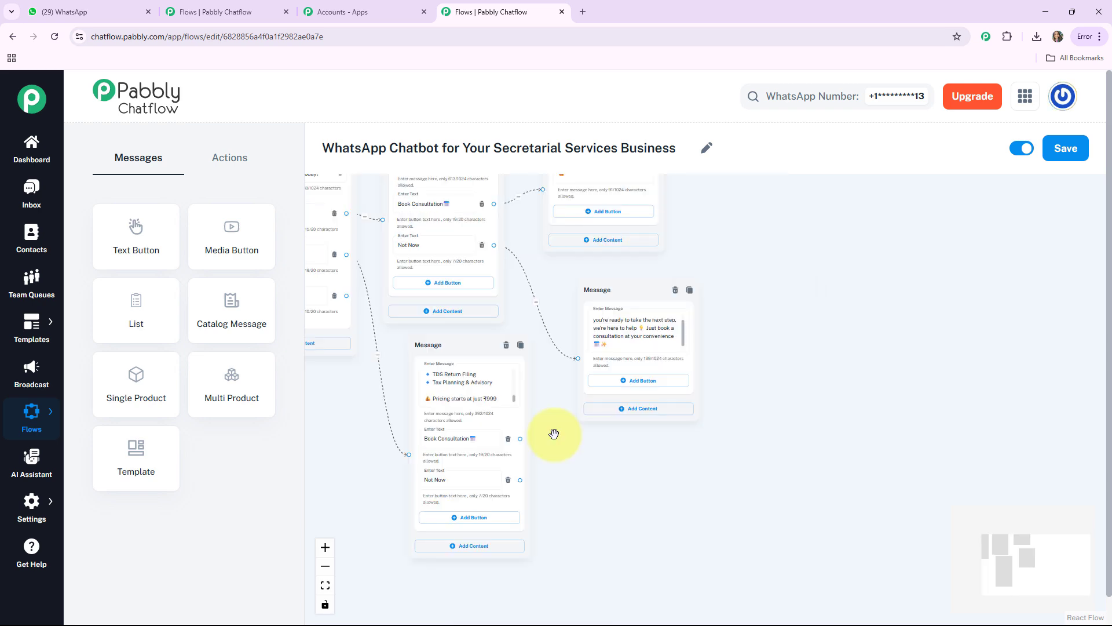
Connect the tax services message's "Book Consultation" button to the existing thank-you message and move that message node farther away from the others
{"action": "scroll", "coordinate": [555, 434], "scroll_direction": "up", "scroll_amount": 2}
{"action": "scroll", "coordinate": [555, 427], "scroll_direction": "down", "scroll_amount": 2}
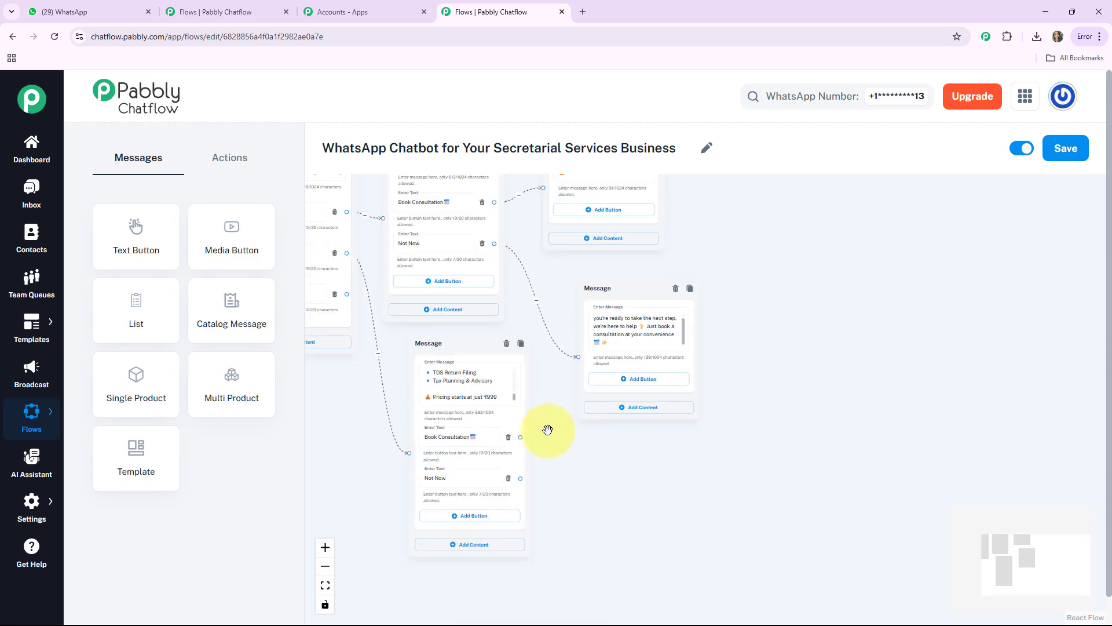
{"action": "left_click", "coordinate": [447, 429]}
{"action": "scroll", "coordinate": [563, 422], "scroll_direction": "down", "scroll_amount": 1}
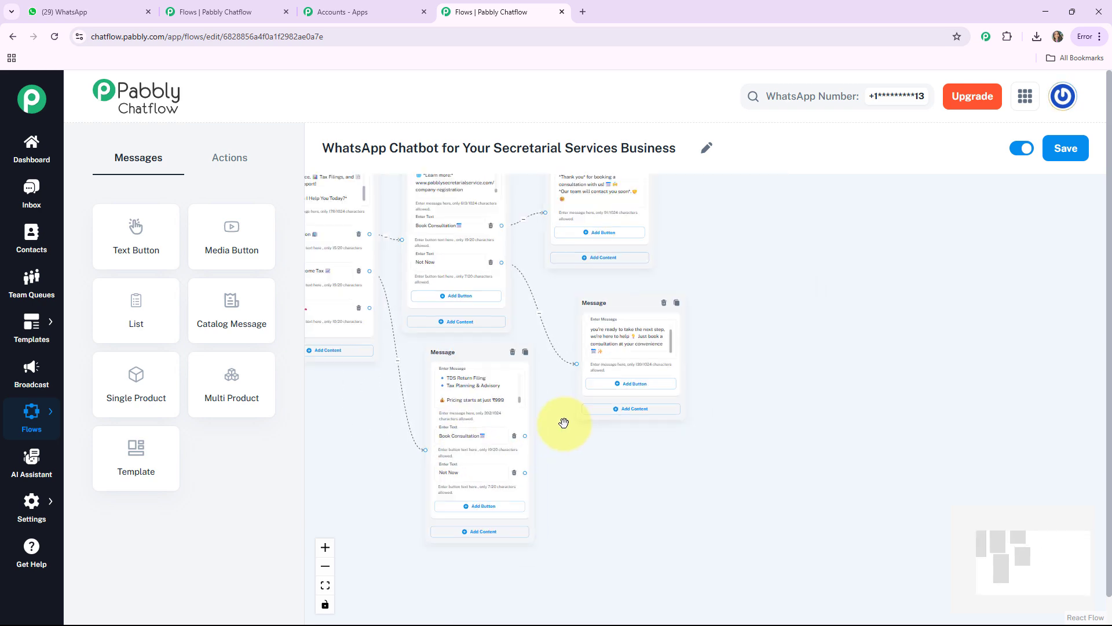
{"action": "left_click_drag", "start_coordinate": [551, 442], "coordinate": [549, 475]}
{"action": "left_click", "coordinate": [554, 214]}
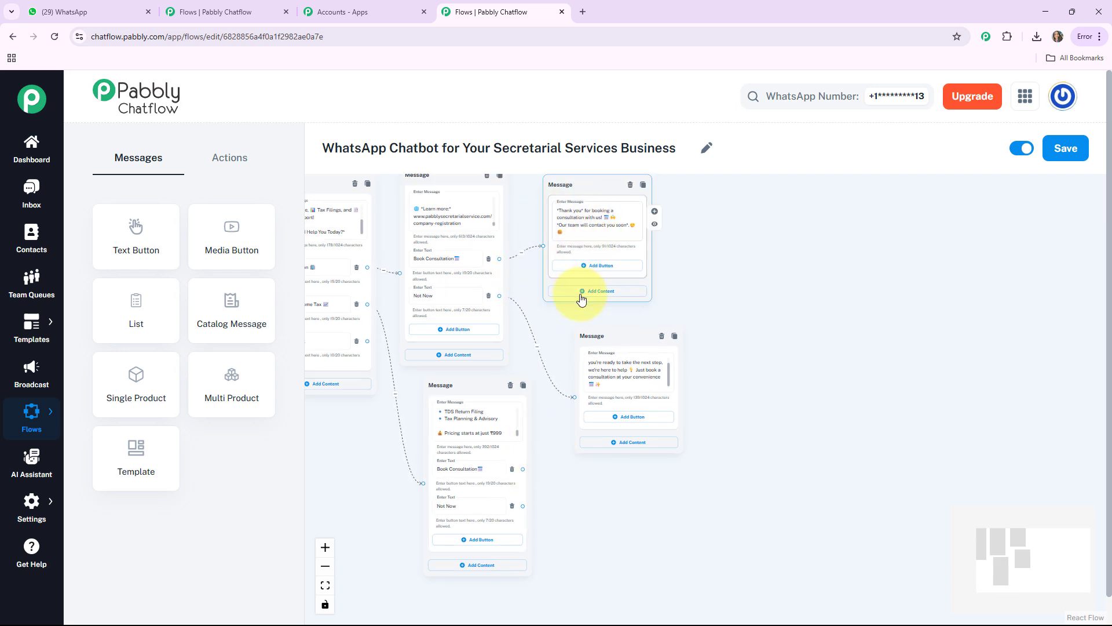
{"action": "scroll", "coordinate": [582, 278], "scroll_direction": "up", "scroll_amount": 2}
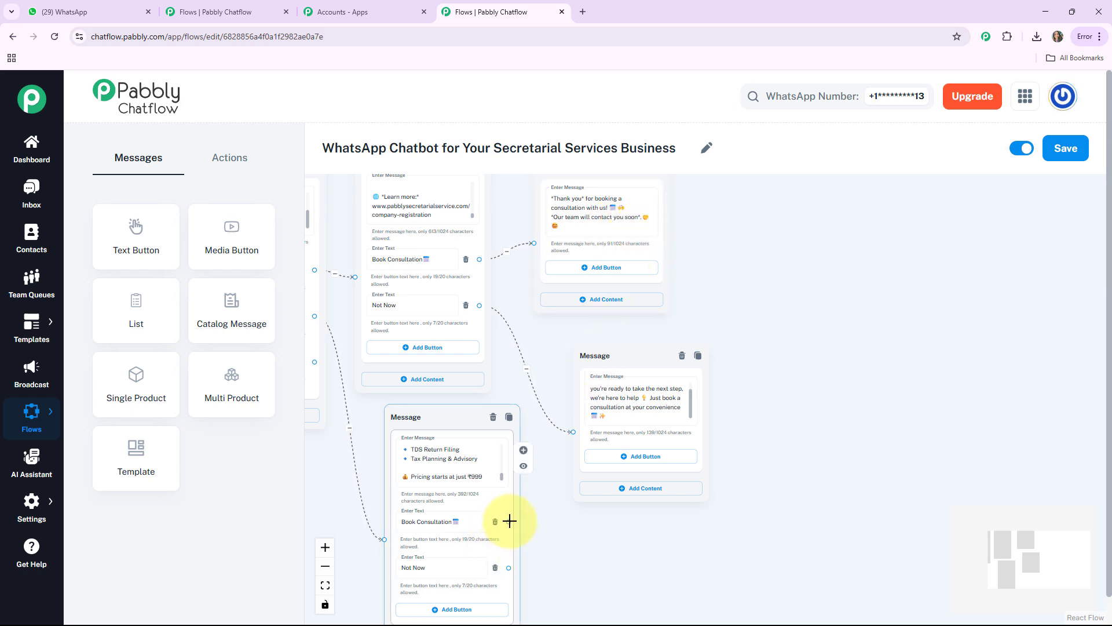
{"action": "left_click_drag", "start_coordinate": [510, 521], "coordinate": [548, 393]}
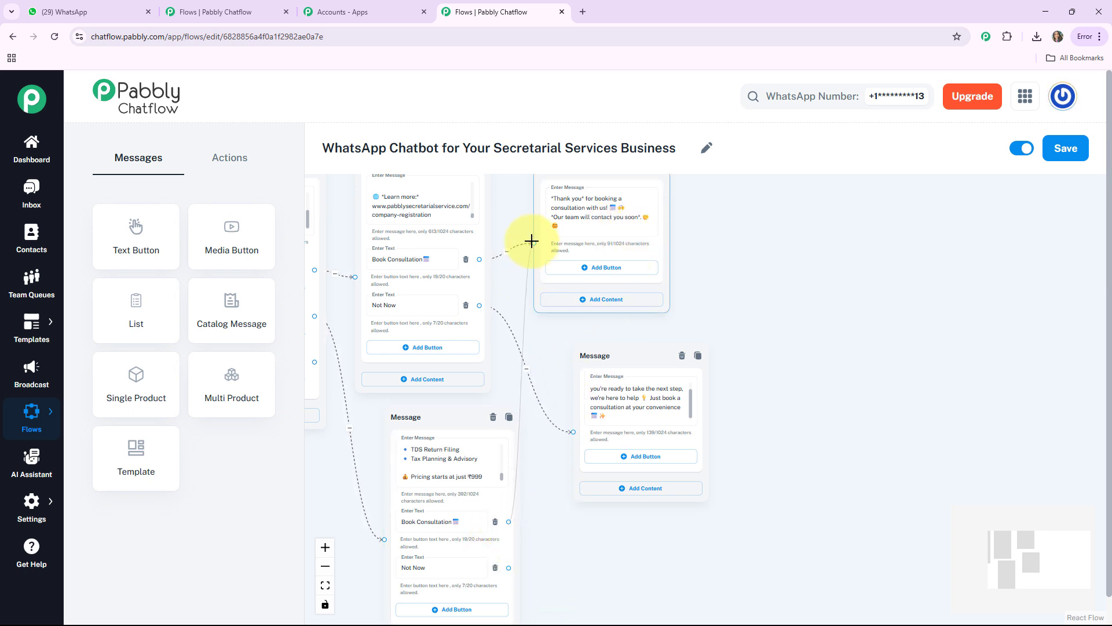
{"action": "left_click_drag", "start_coordinate": [532, 240], "coordinate": [532, 240]}
{"action": "left_click_drag", "start_coordinate": [629, 247], "coordinate": [833, 283]}
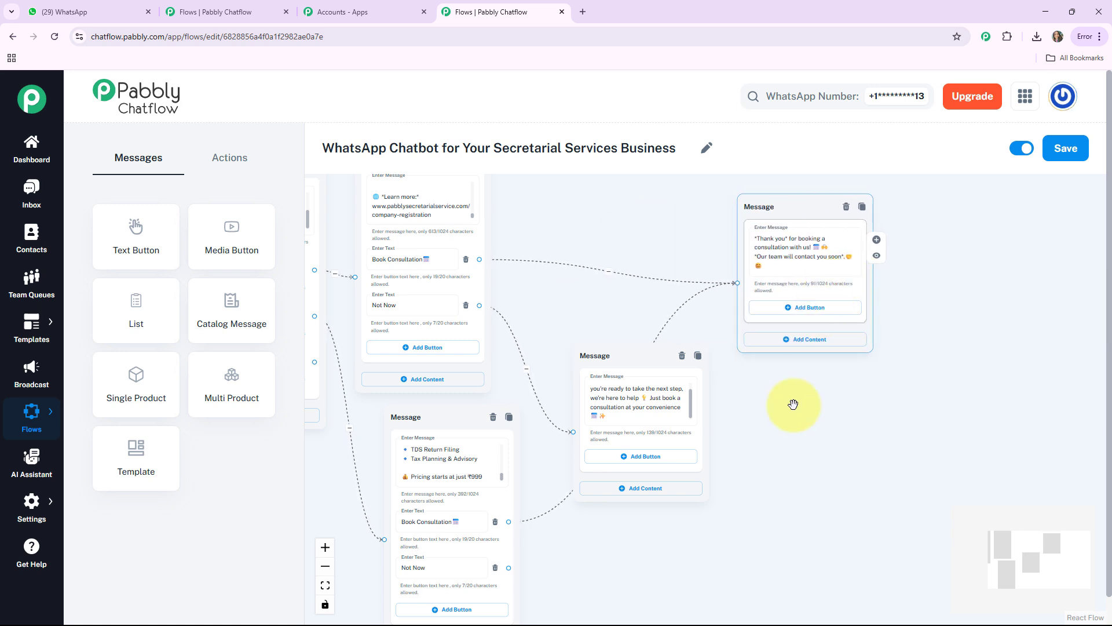
Connect the tax services message's "Not Now" button to the existing message inviting the customer to book at their convenience
{"action": "left_click_drag", "start_coordinate": [639, 523], "coordinate": [605, 410]}
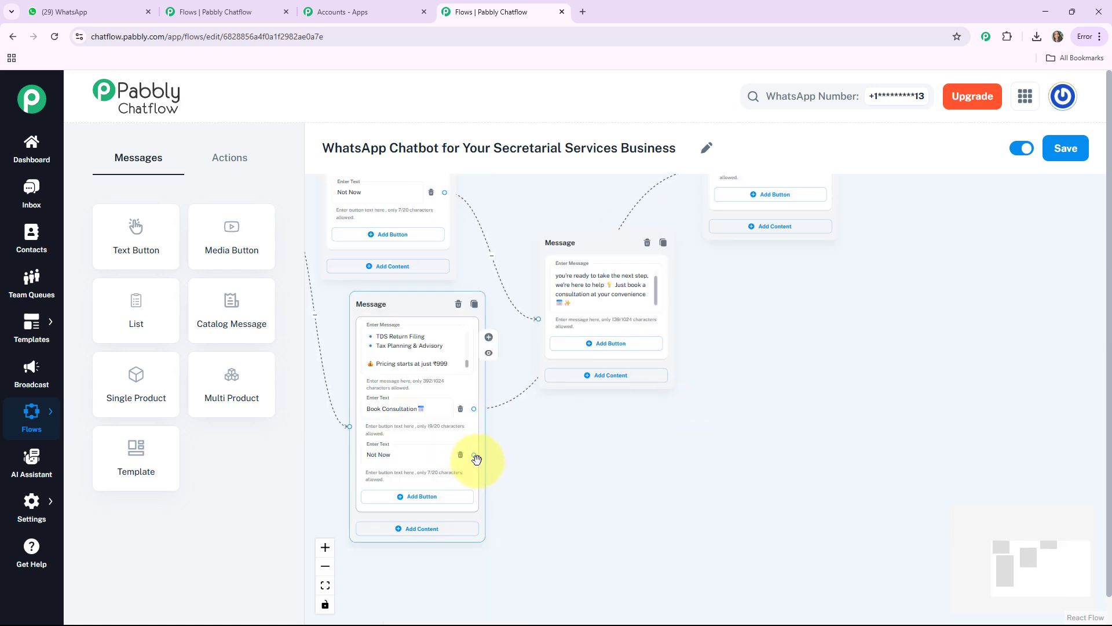
{"action": "left_click_drag", "start_coordinate": [502, 448], "coordinate": [536, 415]}
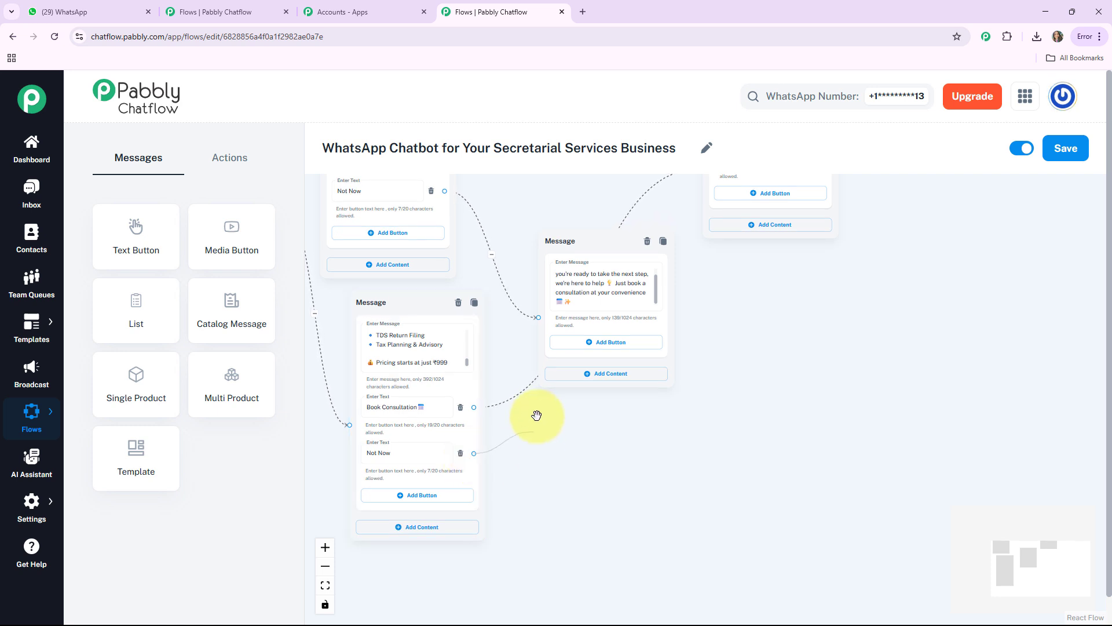
{"action": "left_click_drag", "start_coordinate": [529, 352], "coordinate": [538, 318]}
{"action": "left_click_drag", "start_coordinate": [660, 492], "coordinate": [735, 516]}
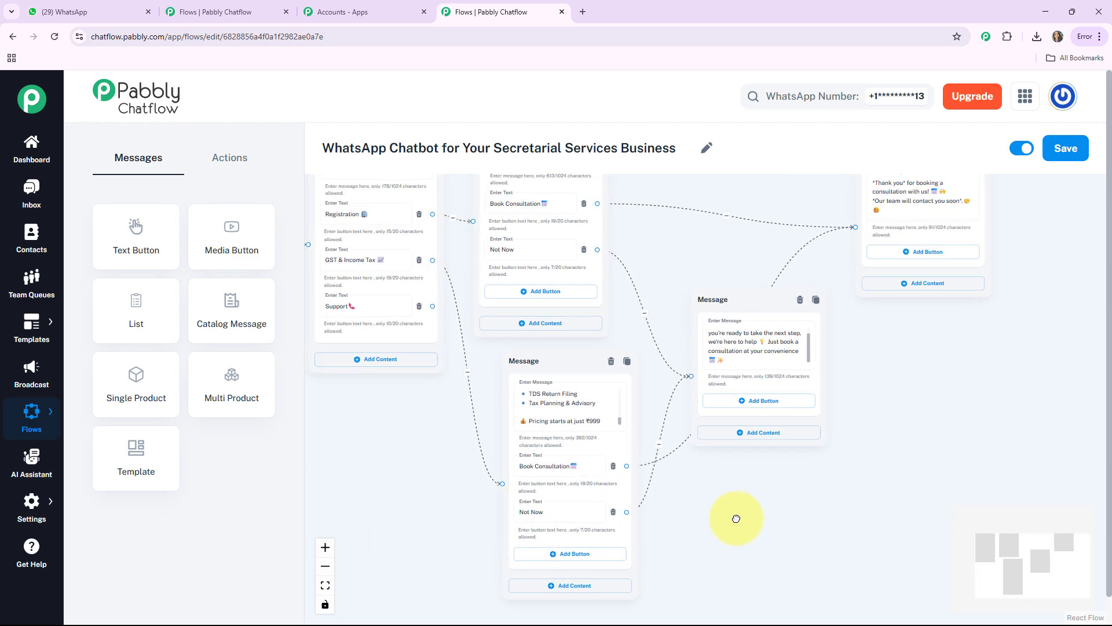
{"action": "left_click_drag", "start_coordinate": [459, 475], "coordinate": [470, 543]}
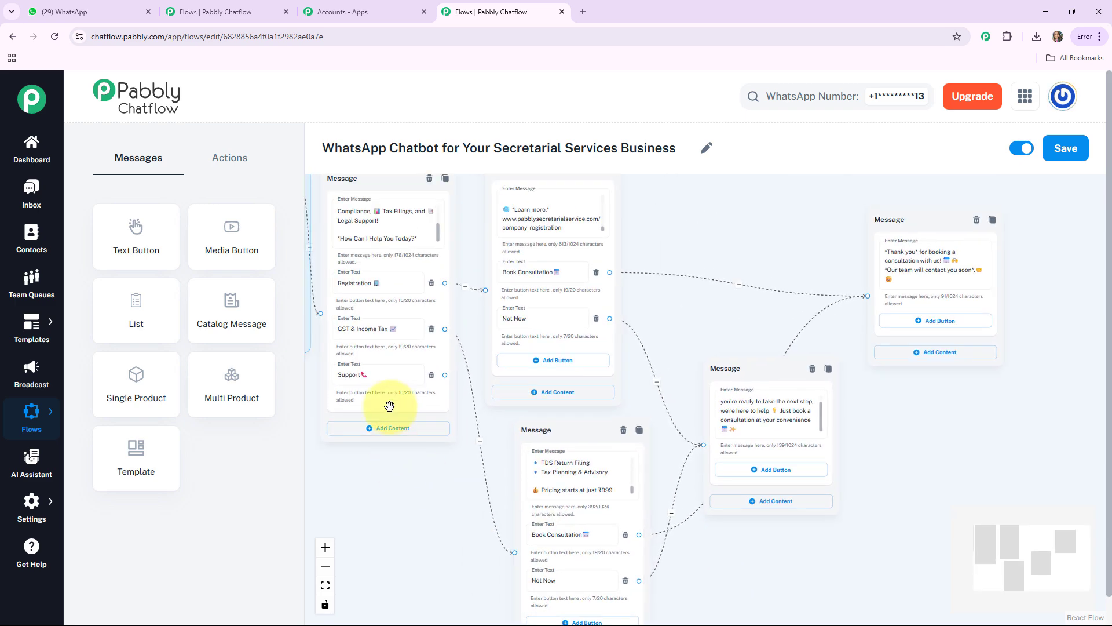
{"action": "left_click", "coordinate": [396, 280]}
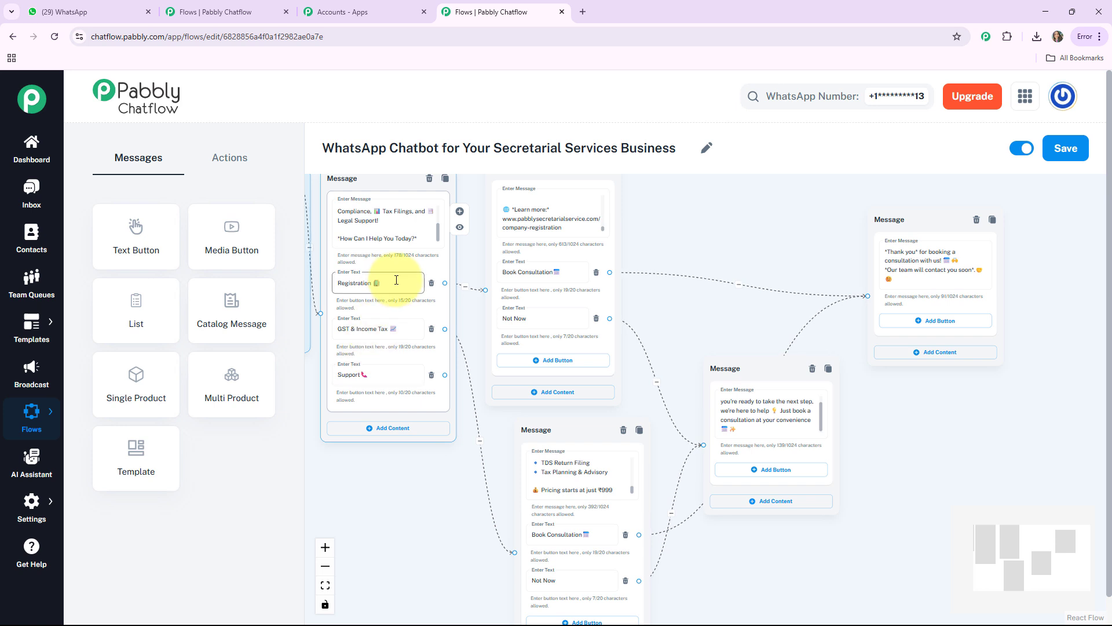
Move the tax services message above the booking reminder, and add a text button message with the pasted support text in its place
{"action": "left_click", "coordinate": [364, 381]}
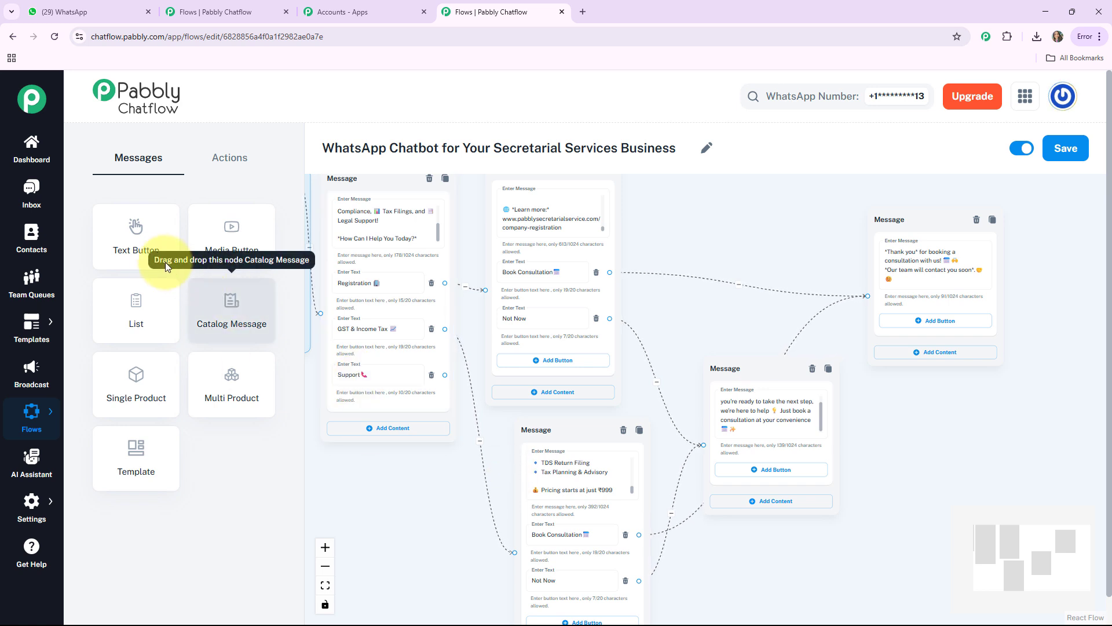
{"action": "left_click_drag", "start_coordinate": [140, 245], "coordinate": [570, 450]}
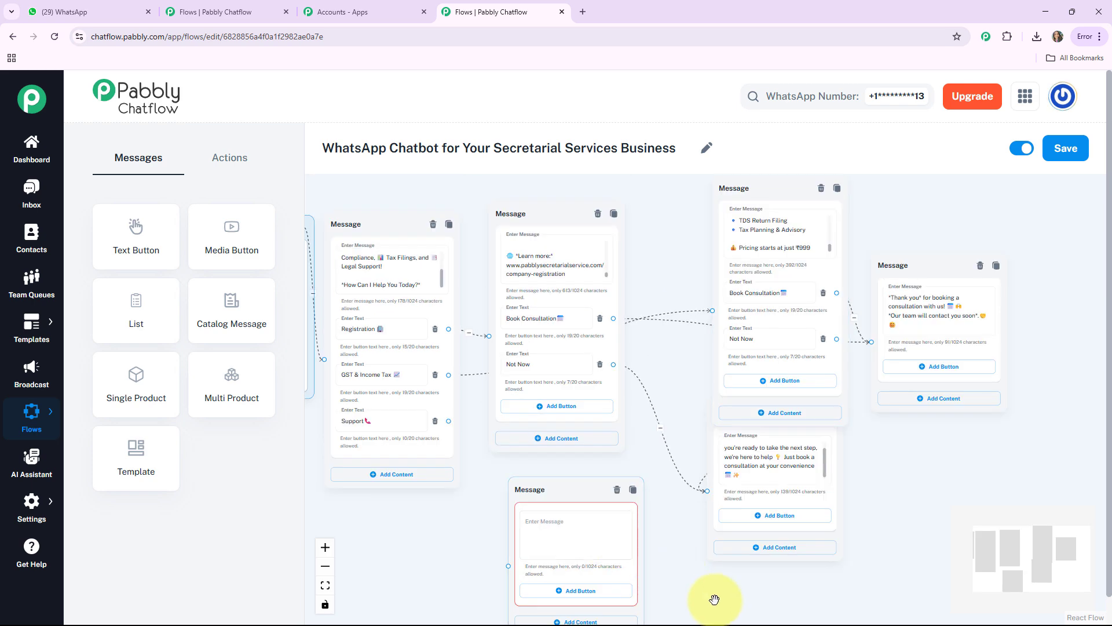
{"action": "left_click", "coordinate": [522, 451]}
{"action": "scroll", "coordinate": [522, 451], "scroll_direction": "up", "scroll_amount": 4}
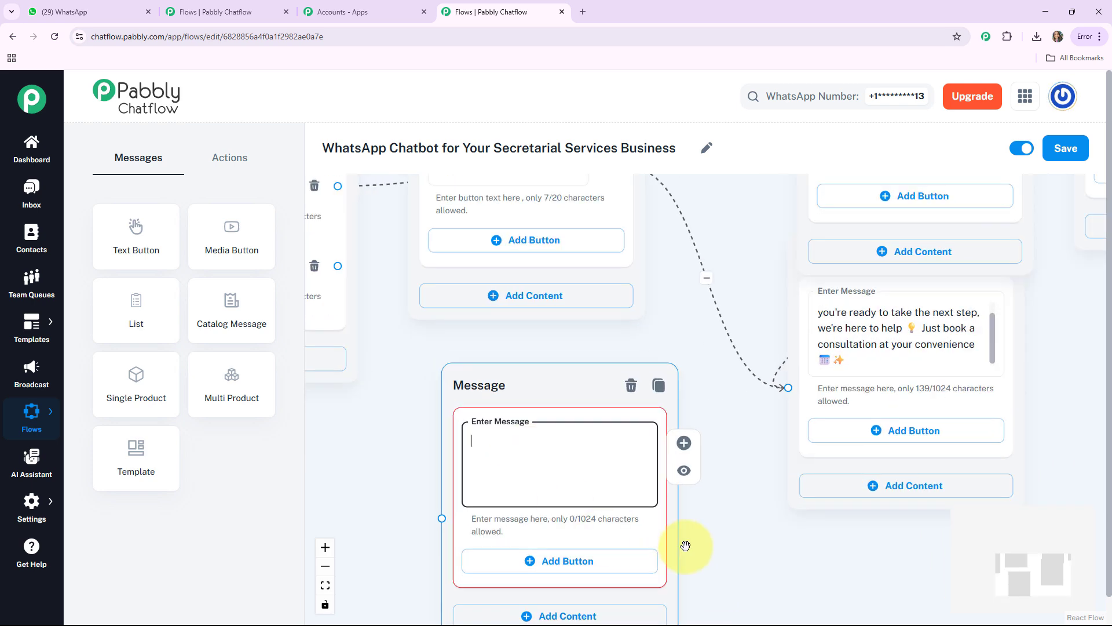
{"action": "left_click", "coordinate": [483, 398]}
{"action": "key", "text": "ctrl+v"}
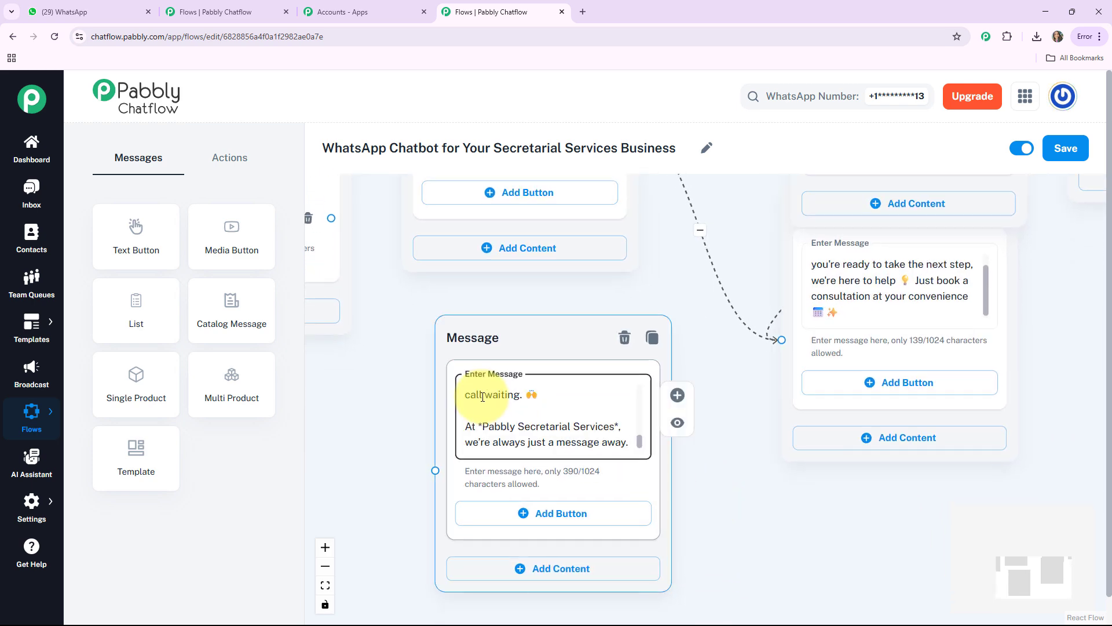
Connect the welcome message's "Support" button to the new support message and move that message just below the company registration message
{"action": "left_click_drag", "start_coordinate": [328, 313], "coordinate": [446, 331]}
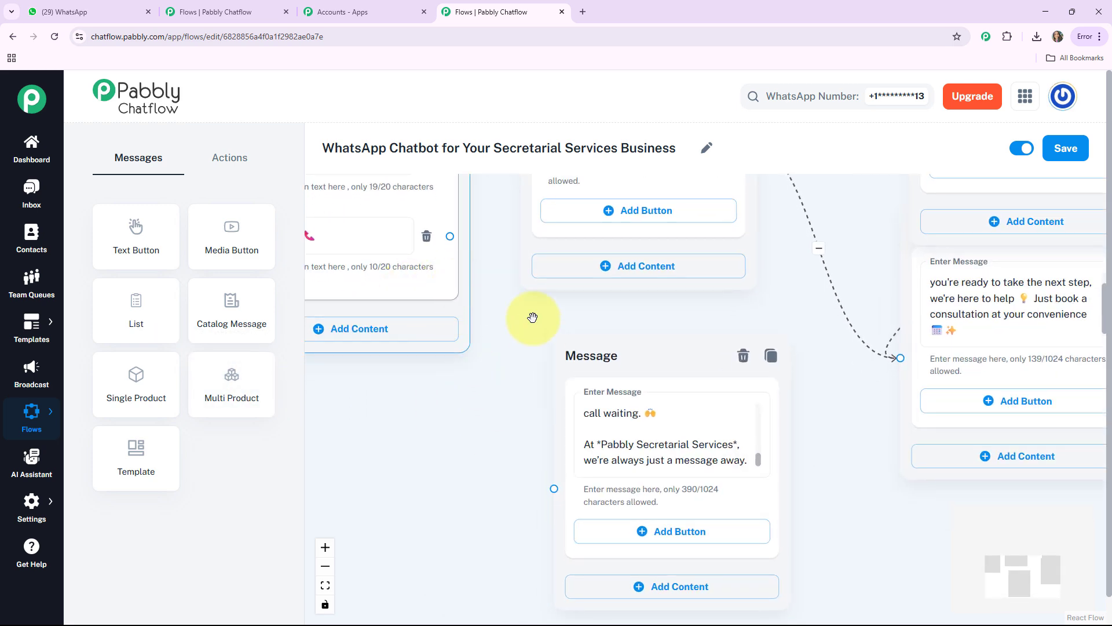
{"action": "left_click_drag", "start_coordinate": [532, 318], "coordinate": [634, 349]}
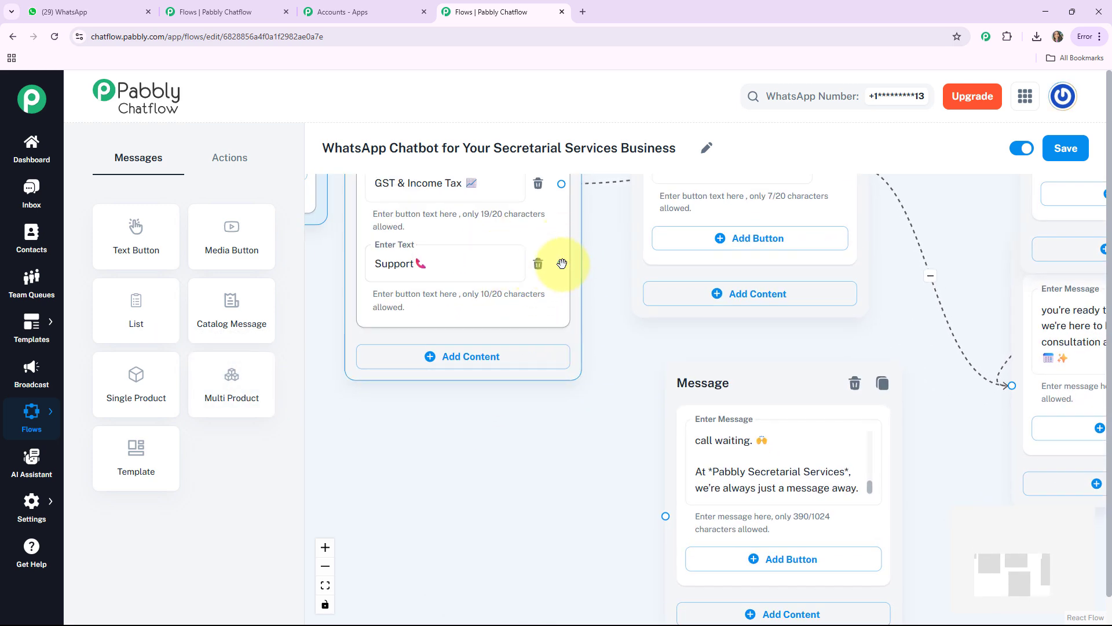
{"action": "left_click_drag", "start_coordinate": [562, 263], "coordinate": [648, 379]}
{"action": "left_click_drag", "start_coordinate": [649, 492], "coordinate": [666, 515]}
{"action": "left_click_drag", "start_coordinate": [720, 380], "coordinate": [703, 355]}
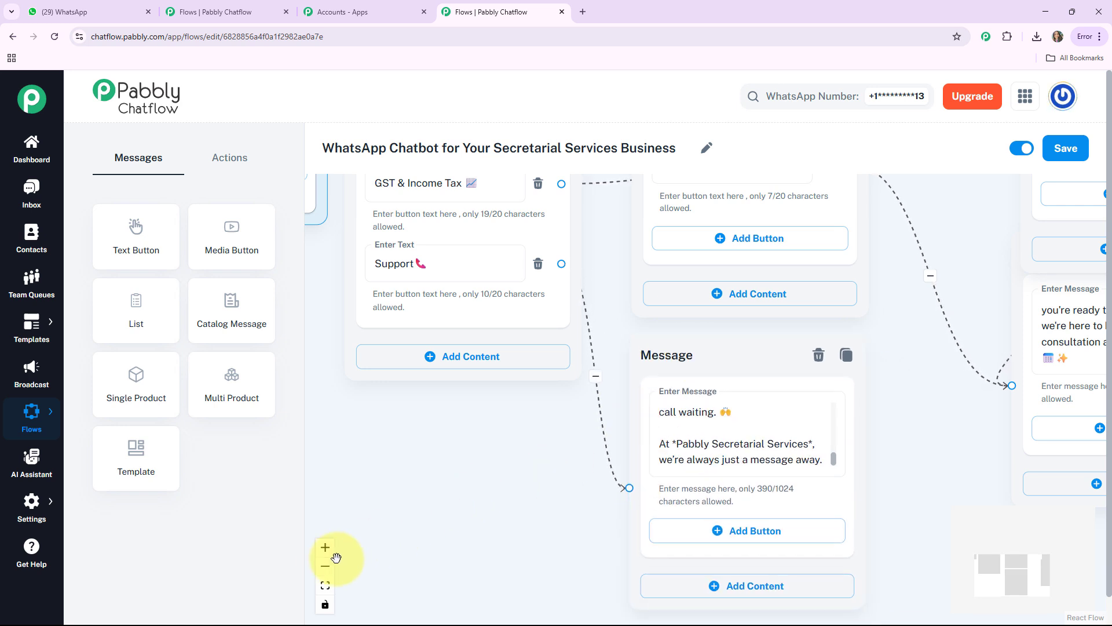
Separate the overlapping tax services and book-at-your-convenience messages on the canvas, and save the flow
{"action": "left_click", "coordinate": [325, 585]}
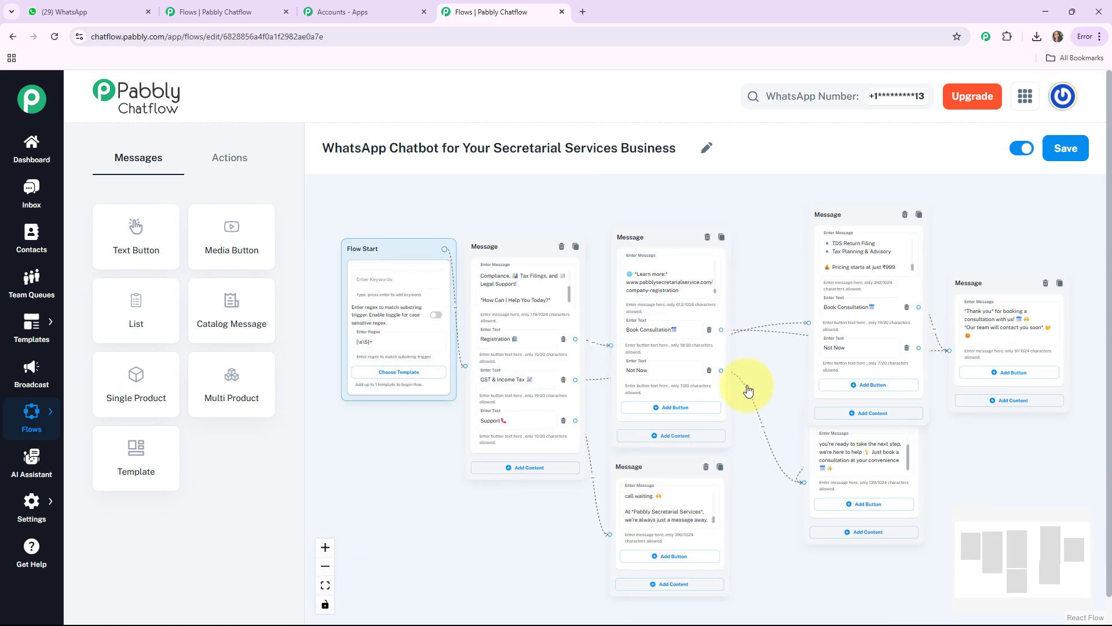
{"action": "left_click_drag", "start_coordinate": [822, 233], "coordinate": [788, 220]}
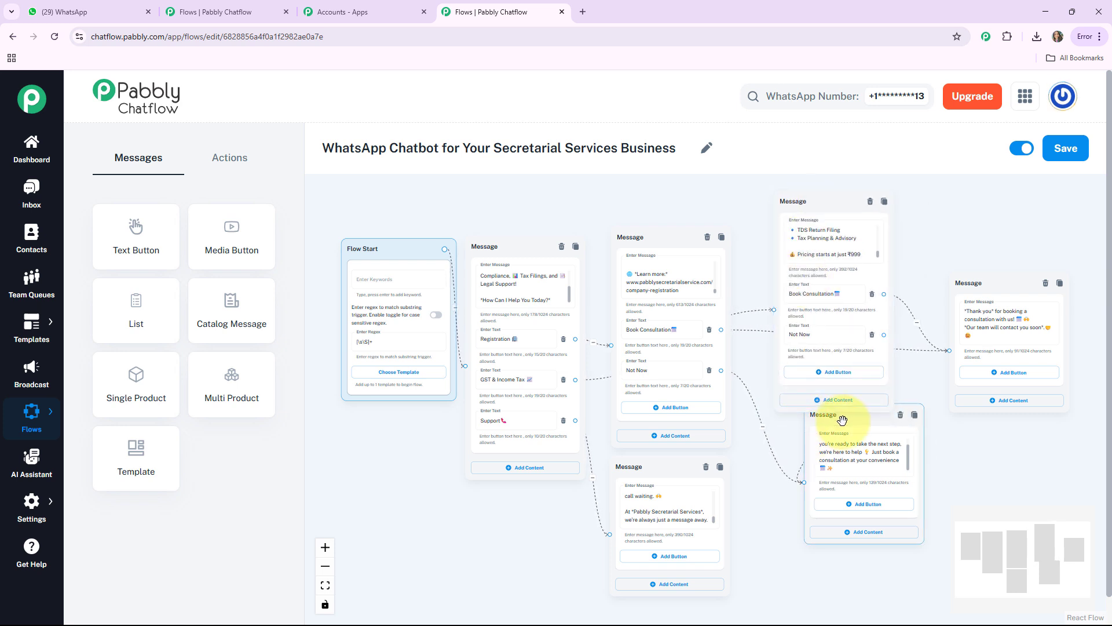
{"action": "left_click_drag", "start_coordinate": [837, 423], "coordinate": [822, 459]}
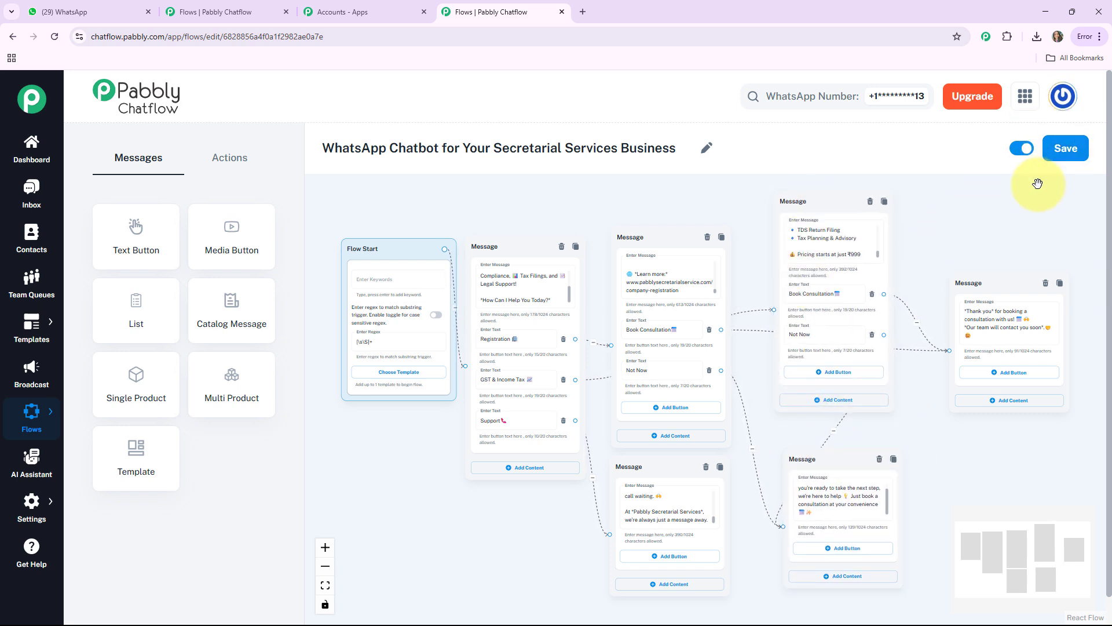
{"action": "left_click", "coordinate": [1061, 154]}
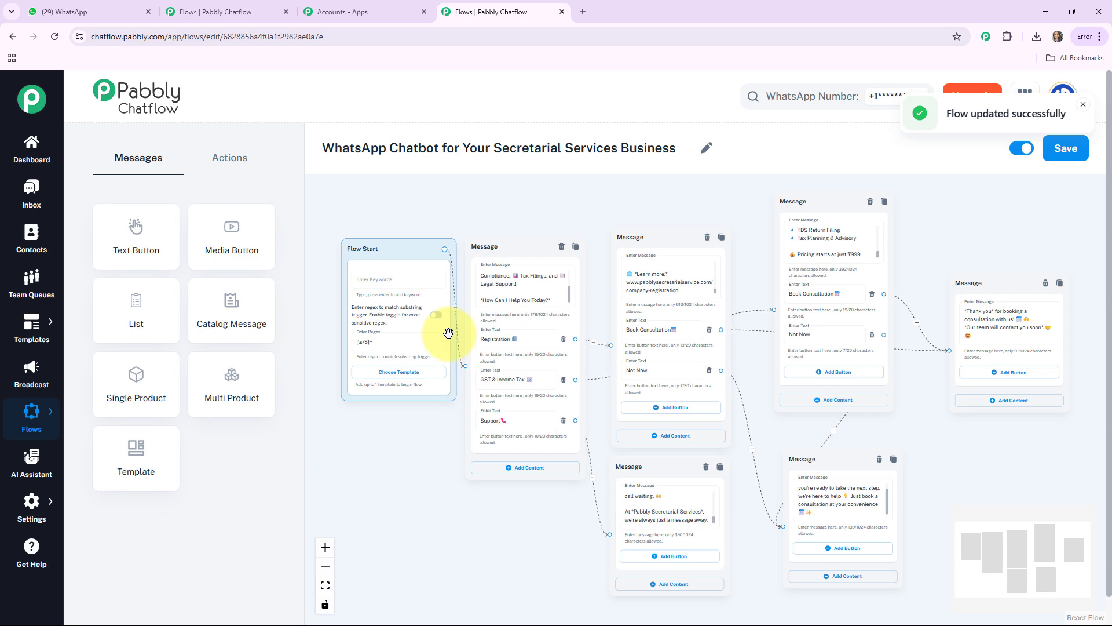
Switch to WhatsApp and send "Hi" to the Secretarial Service chat, comparing the greeting it triggers with the saved flow
{"action": "left_click", "coordinate": [81, 14]}
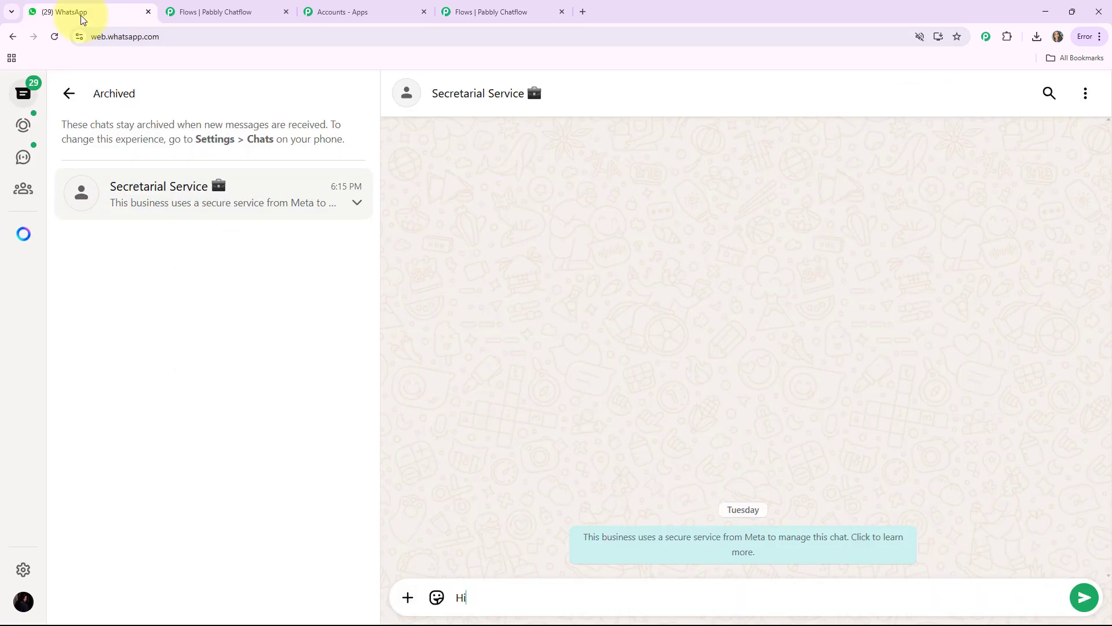
{"action": "key", "text": "Return"}
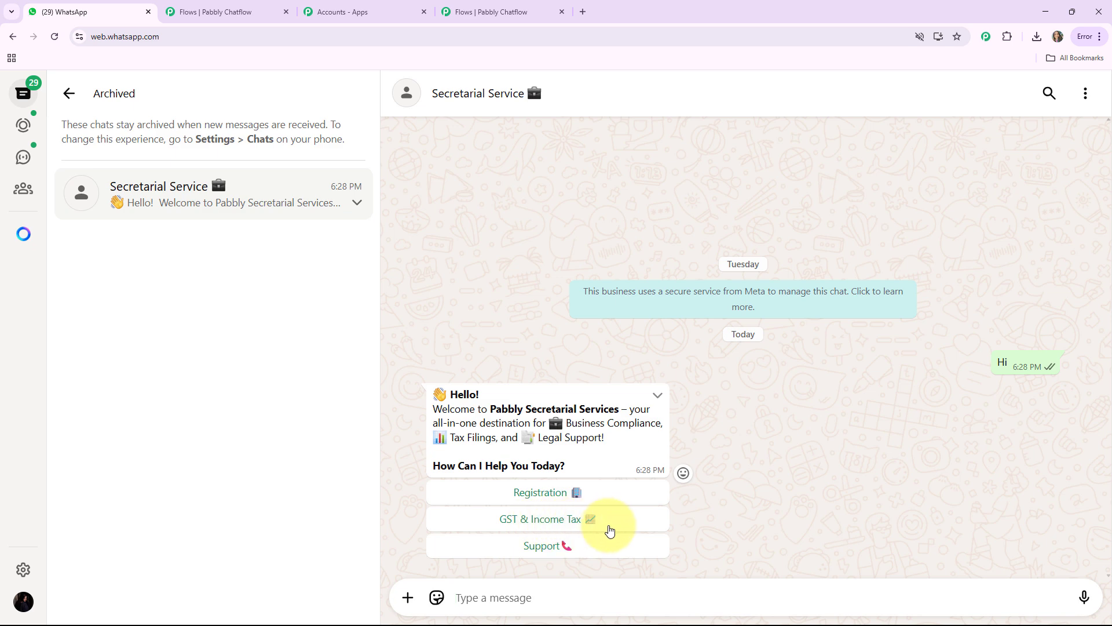
{"action": "left_click", "coordinate": [486, 12]}
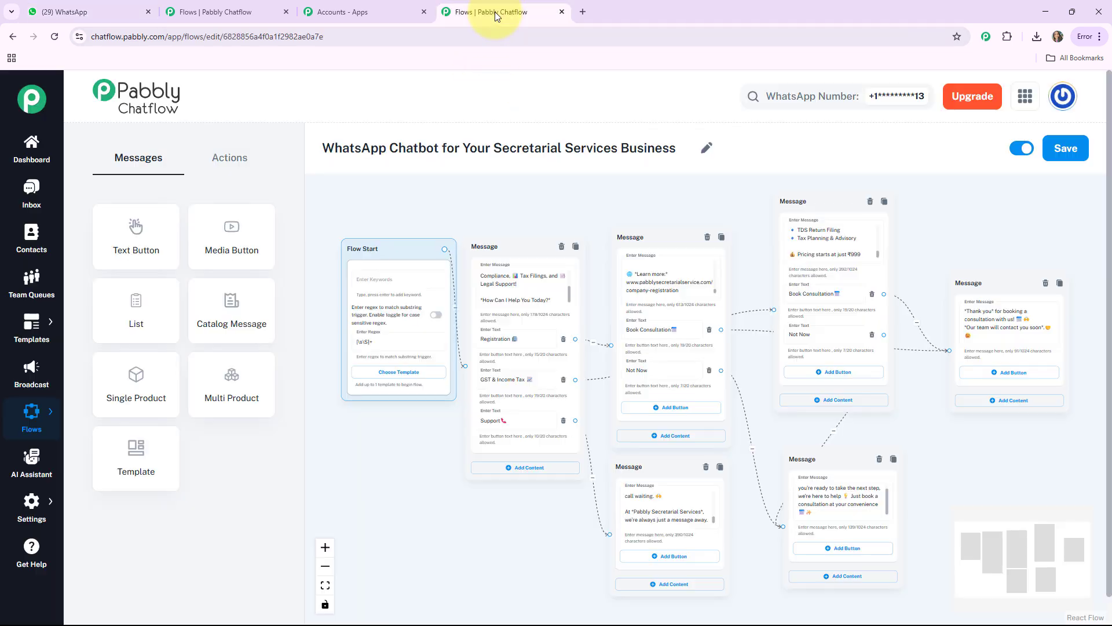
{"action": "scroll", "coordinate": [528, 323], "scroll_direction": "up", "scroll_amount": 5}
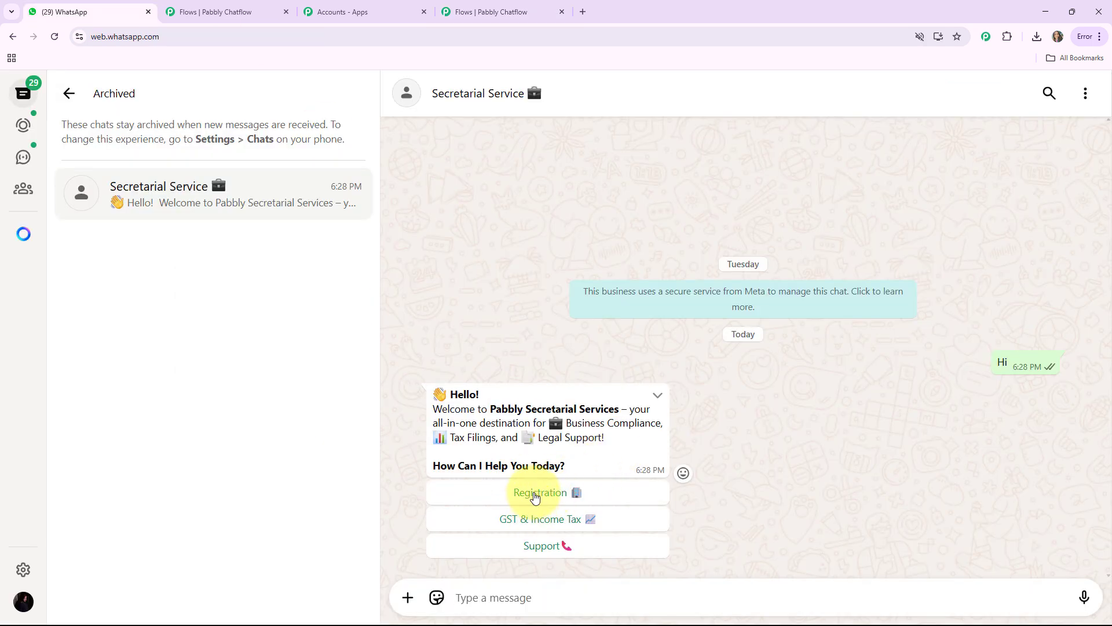
Choose "Registration" from the chatbot's greeting in WhatsApp and review the company registration reply
{"action": "left_click", "coordinate": [534, 493]}
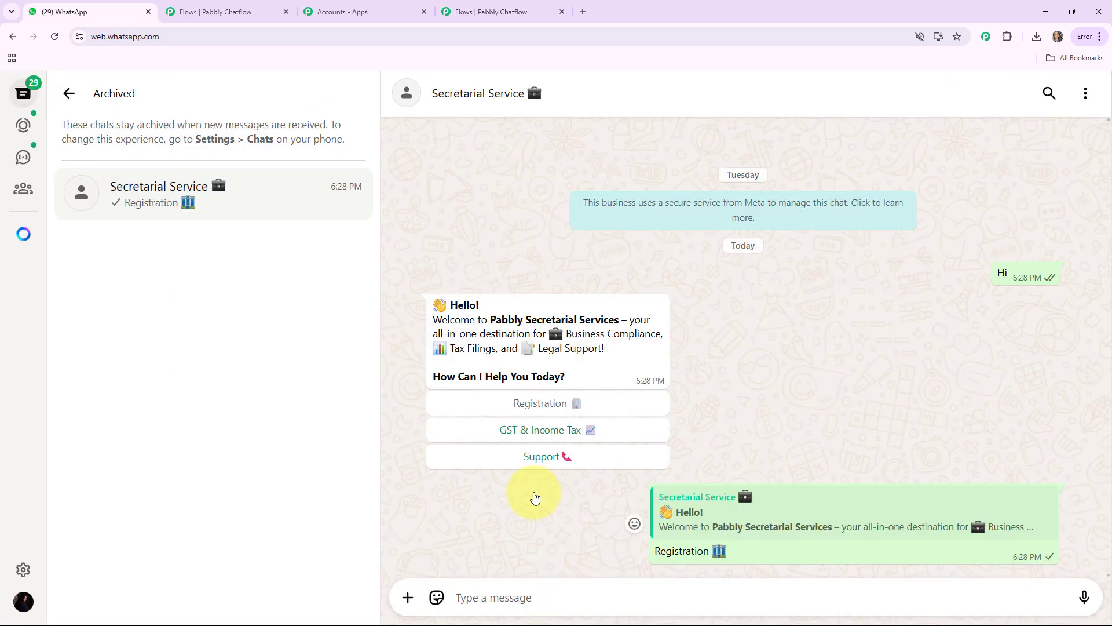
{"action": "scroll", "coordinate": [605, 378], "scroll_direction": "up", "scroll_amount": 2}
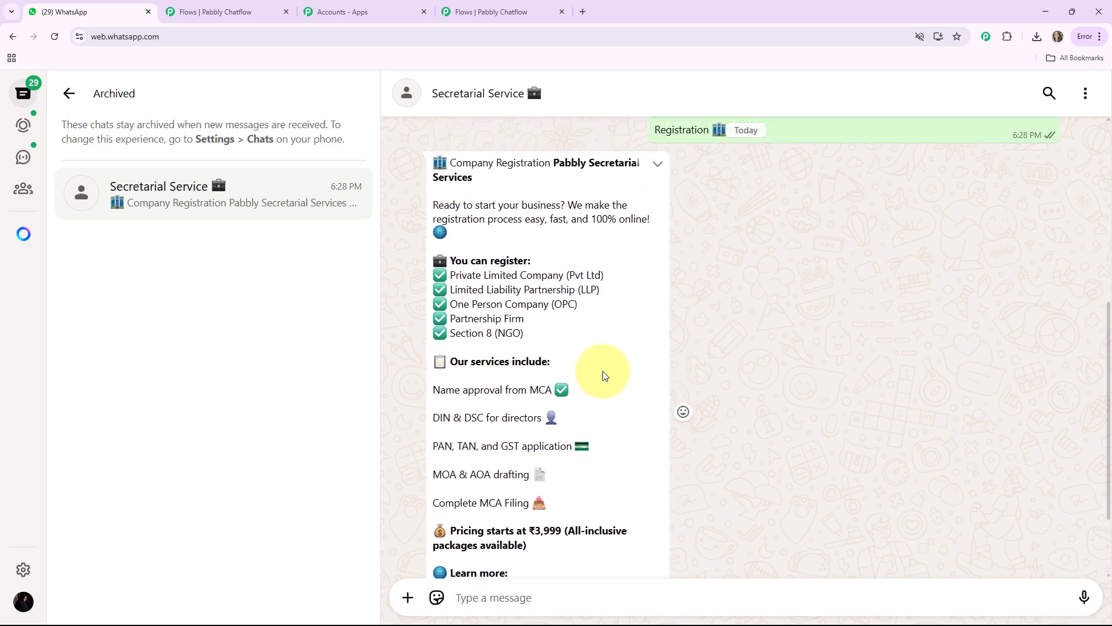
{"action": "scroll", "coordinate": [605, 376], "scroll_direction": "up", "scroll_amount": 1}
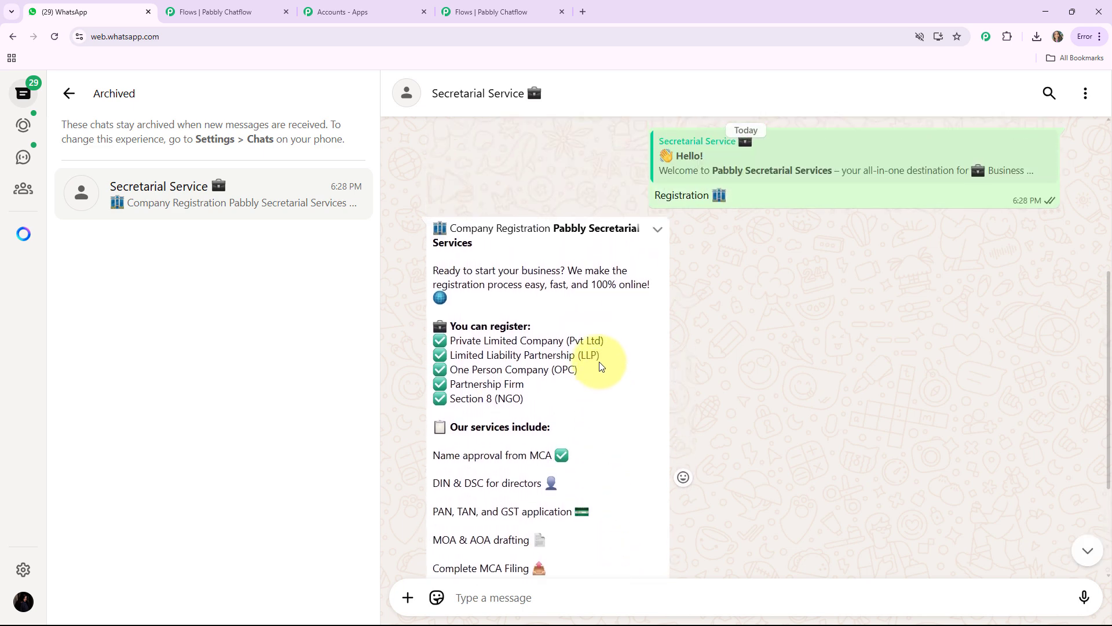
Return to the chatbot's greeting and choose "Support" to test that reply
{"action": "scroll", "coordinate": [597, 358], "scroll_direction": "up", "scroll_amount": 1}
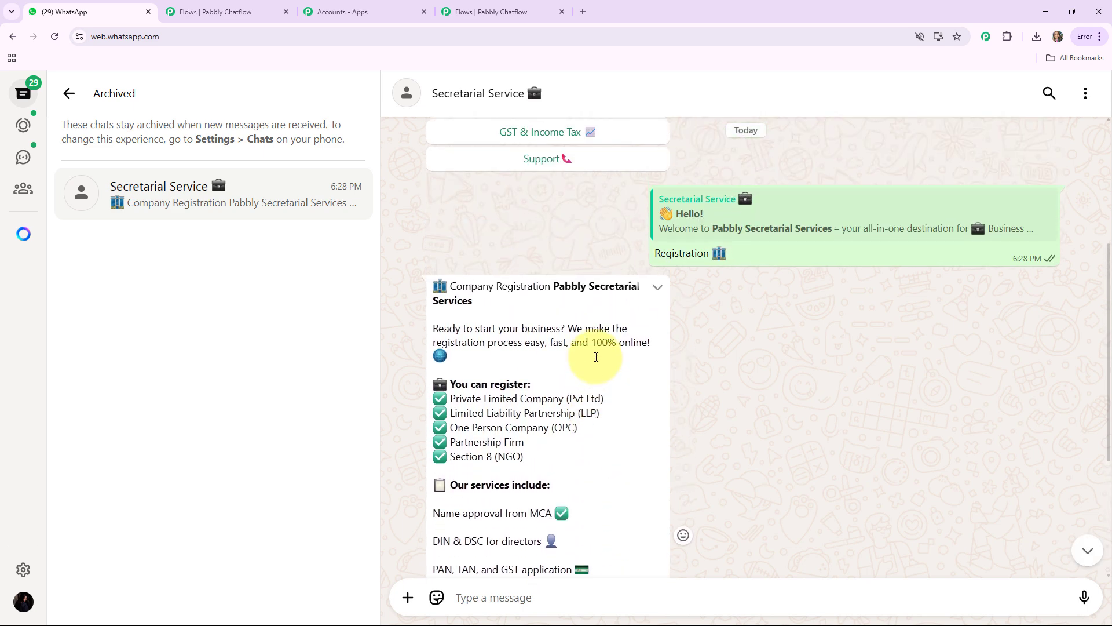
{"action": "scroll", "coordinate": [597, 357], "scroll_direction": "up", "scroll_amount": 2}
{"action": "left_click", "coordinate": [548, 275]}
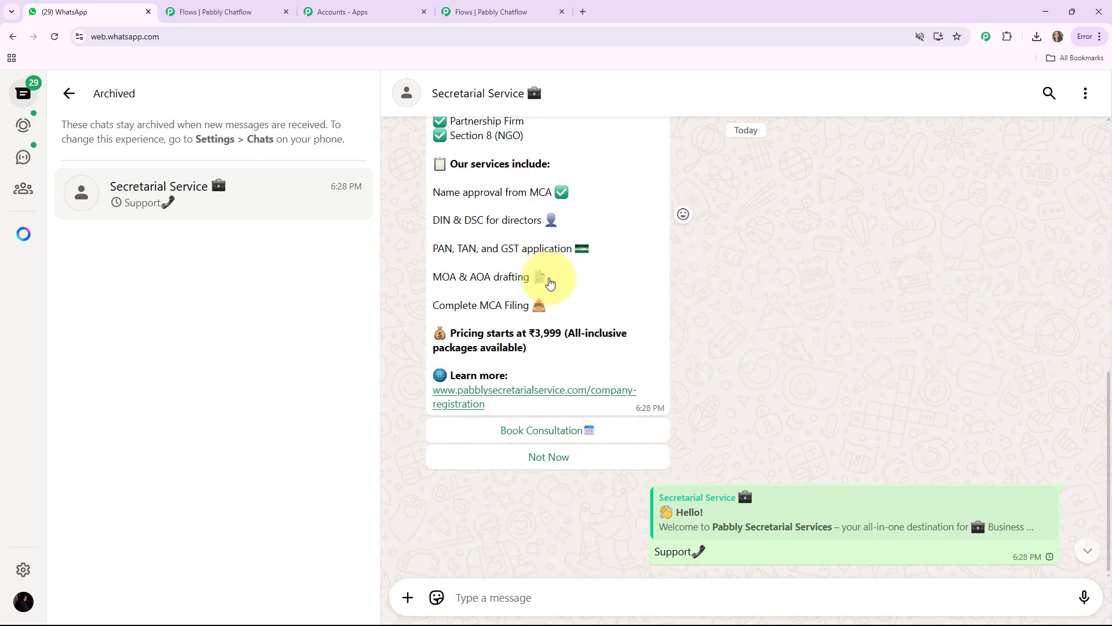